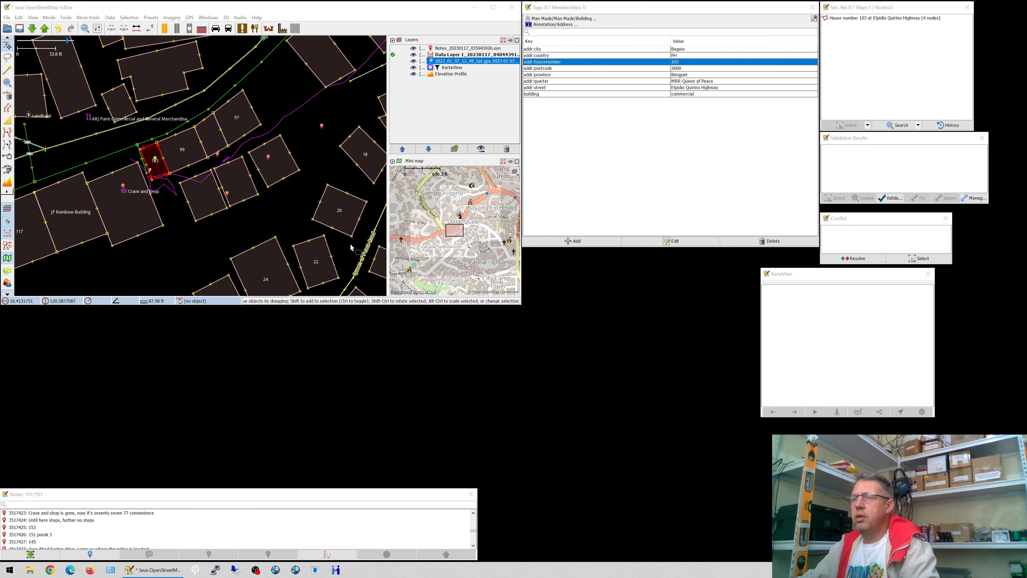
{"action": "scroll", "coordinate": [306, 218], "scroll_direction": "down", "scroll_amount": 1}
{"action": "left_click_drag", "start_coordinate": [315, 209], "coordinate": [284, 212]}
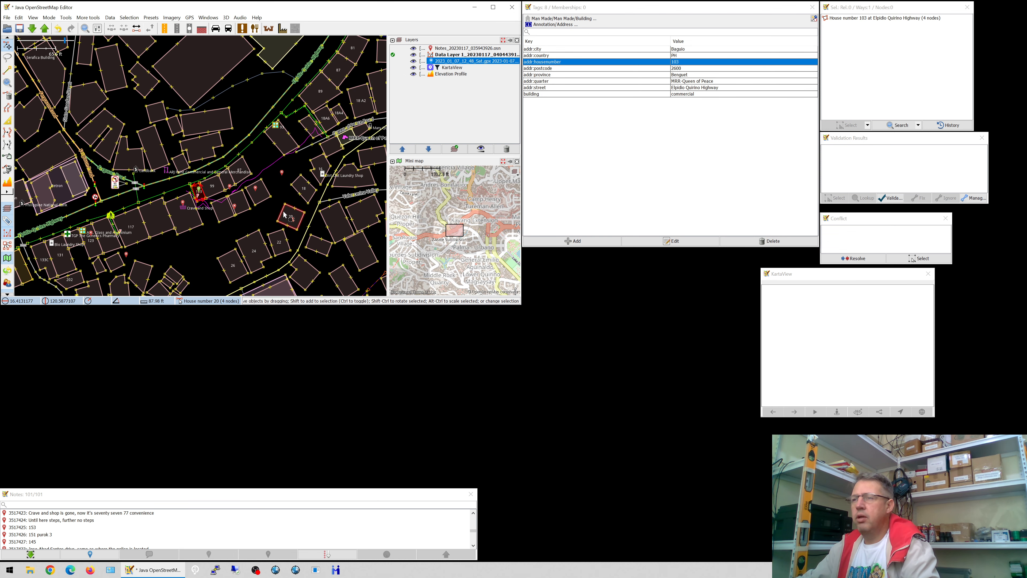
{"action": "left_click", "coordinate": [330, 175]}
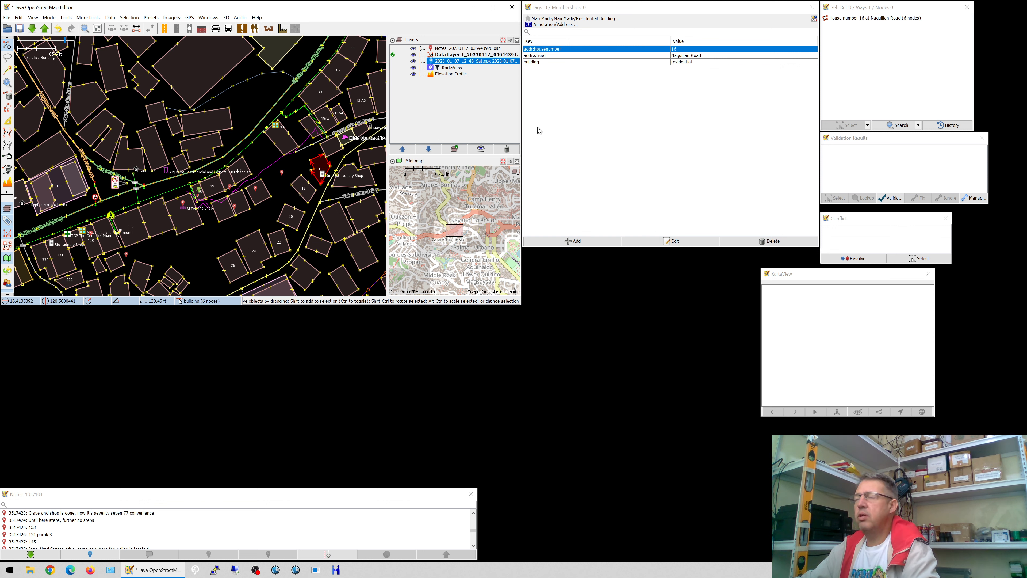
{"action": "left_click", "coordinate": [685, 56]}
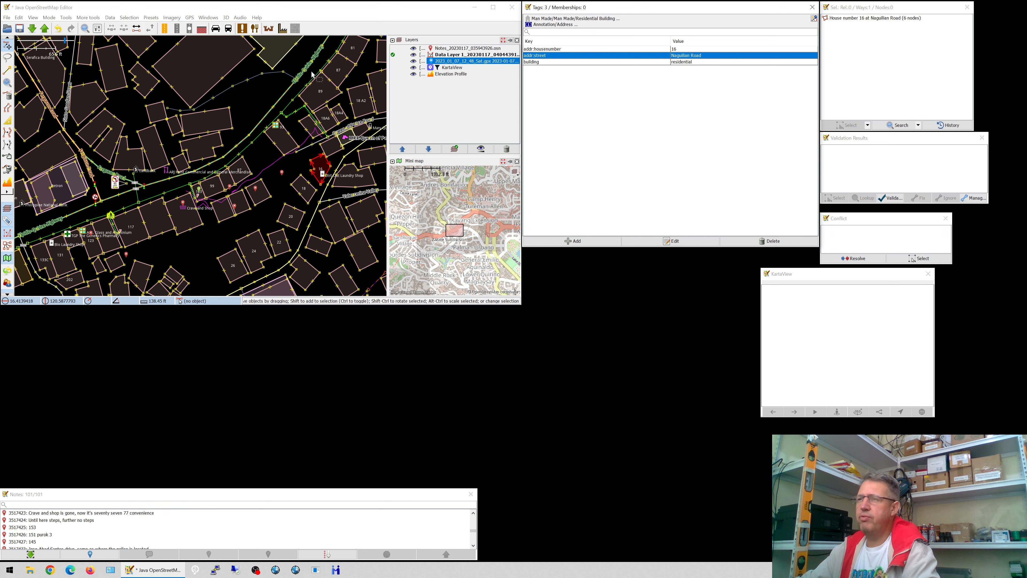
{"action": "left_click", "coordinate": [291, 93]}
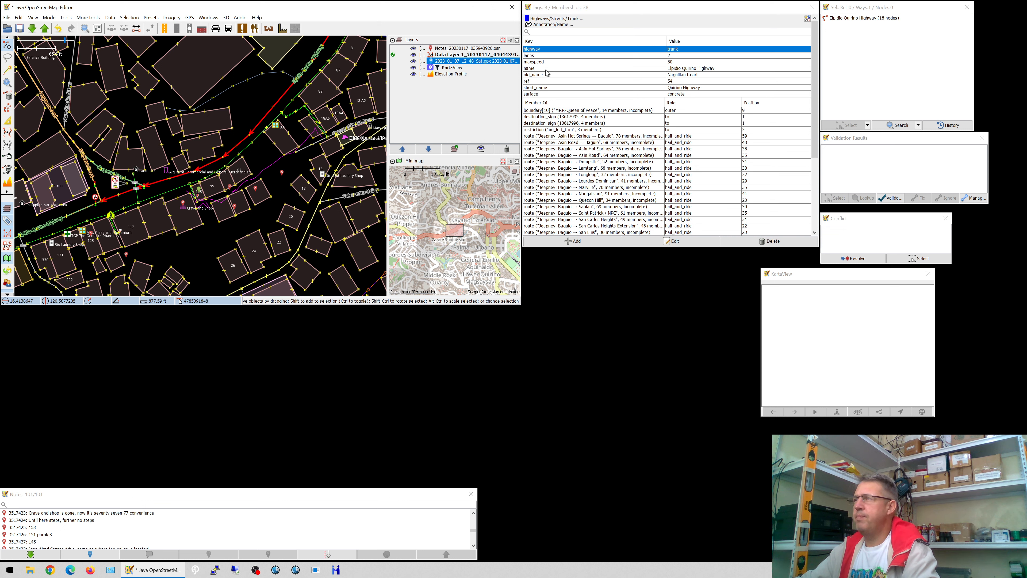
{"action": "left_click", "coordinate": [548, 89]}
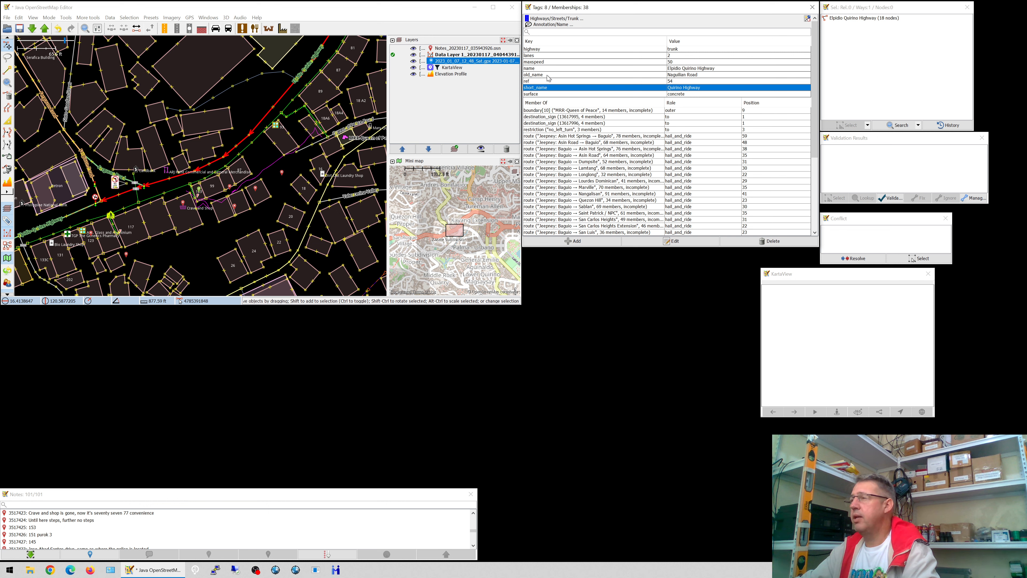
{"action": "left_click", "coordinate": [548, 77]}
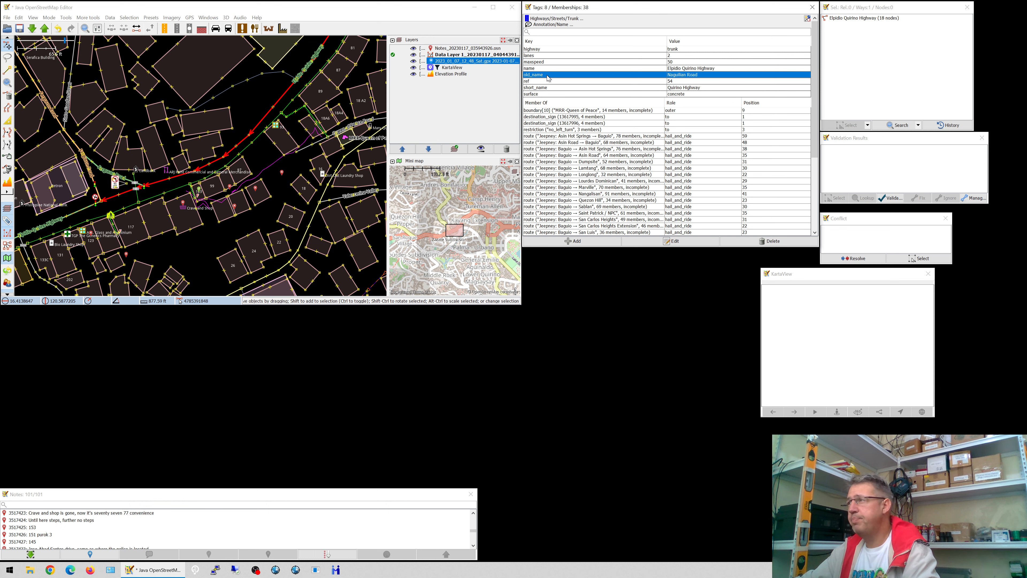
{"action": "scroll", "coordinate": [549, 77], "scroll_direction": "down", "scroll_amount": 1}
{"action": "scroll", "coordinate": [548, 78], "scroll_direction": "up", "scroll_amount": 1}
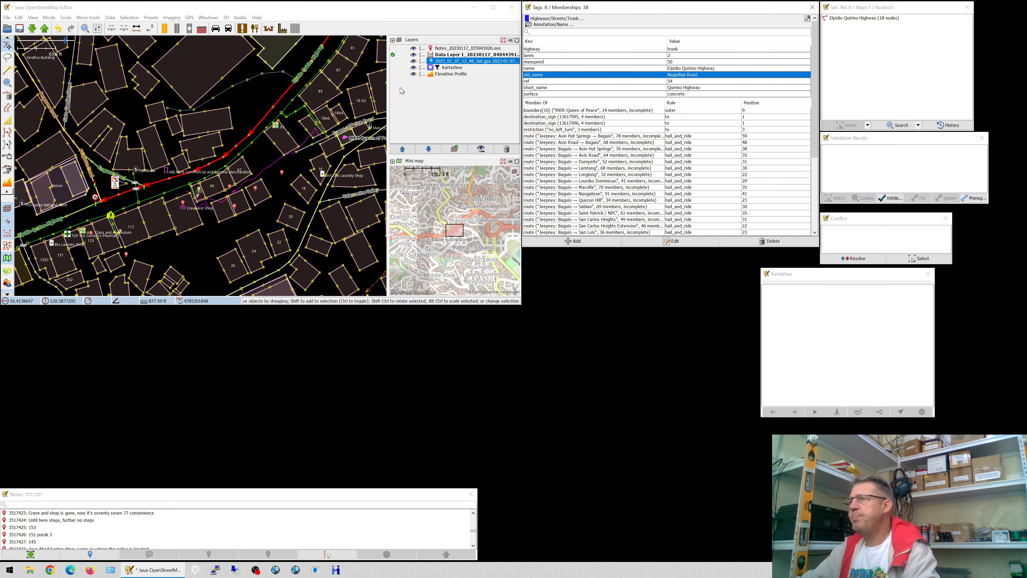
{"action": "left_click", "coordinate": [322, 182]}
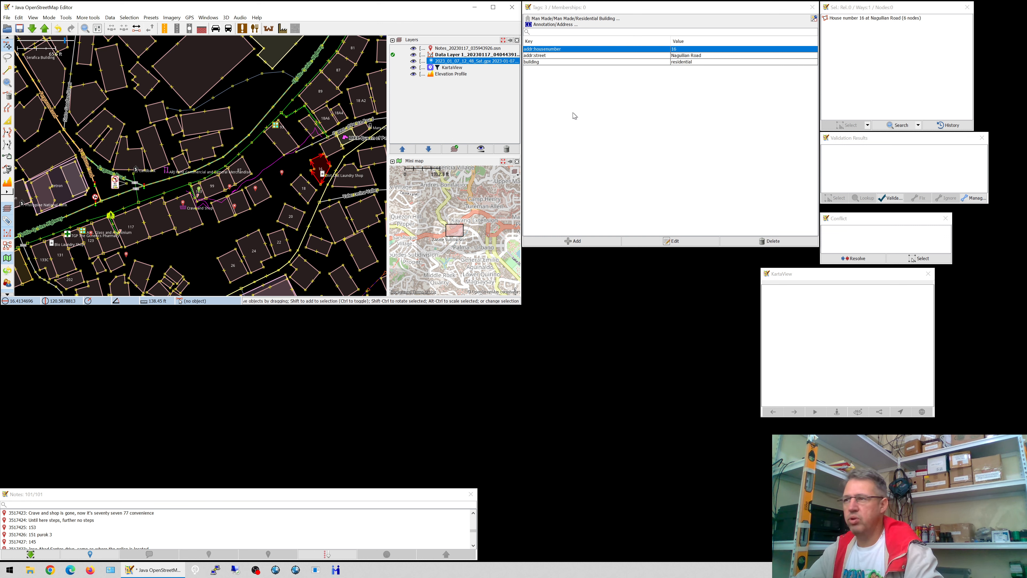
{"action": "left_click", "coordinate": [342, 163]}
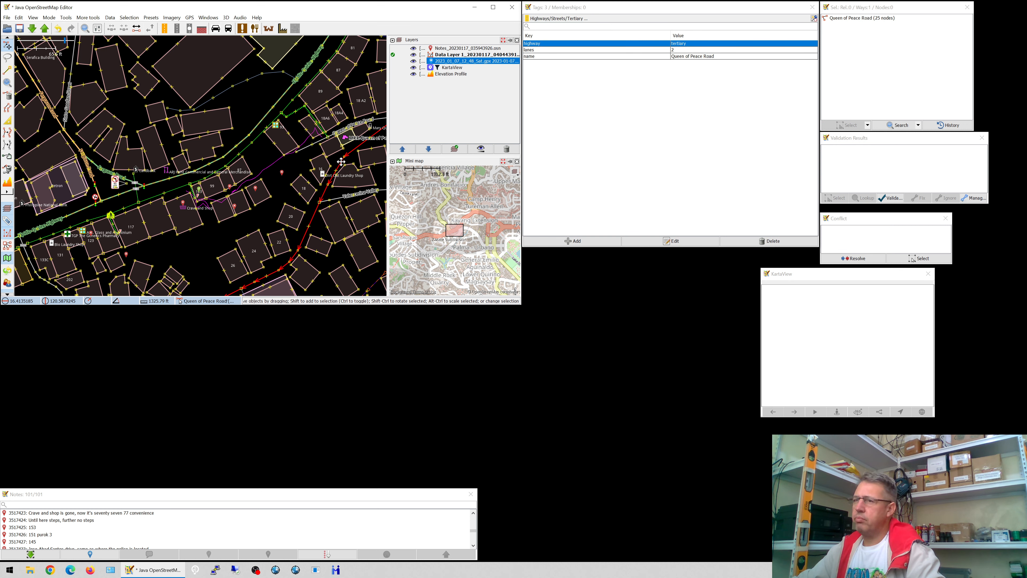
{"action": "left_click_drag", "start_coordinate": [342, 163], "coordinate": [323, 158]}
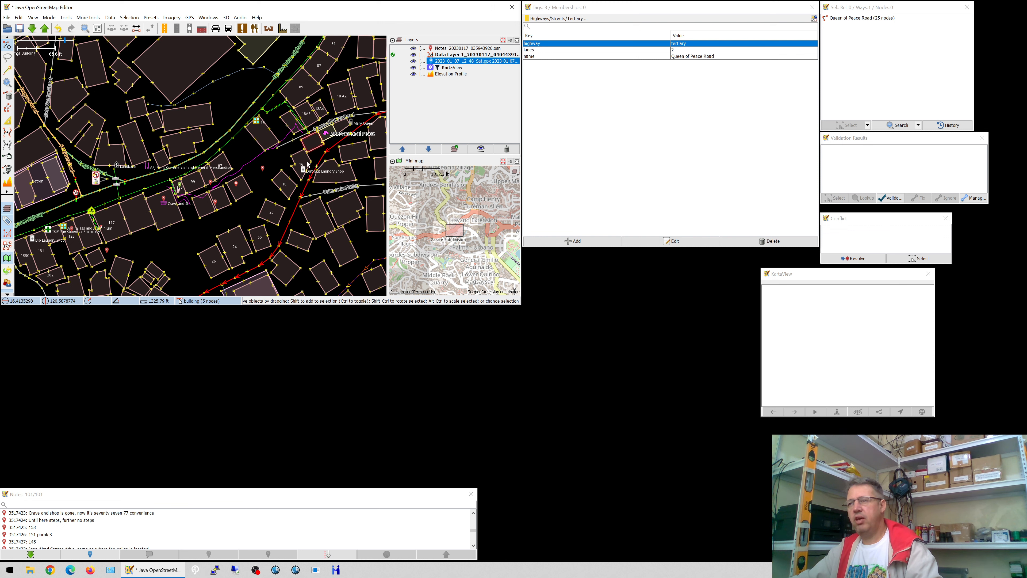
{"action": "left_click", "coordinate": [312, 168]}
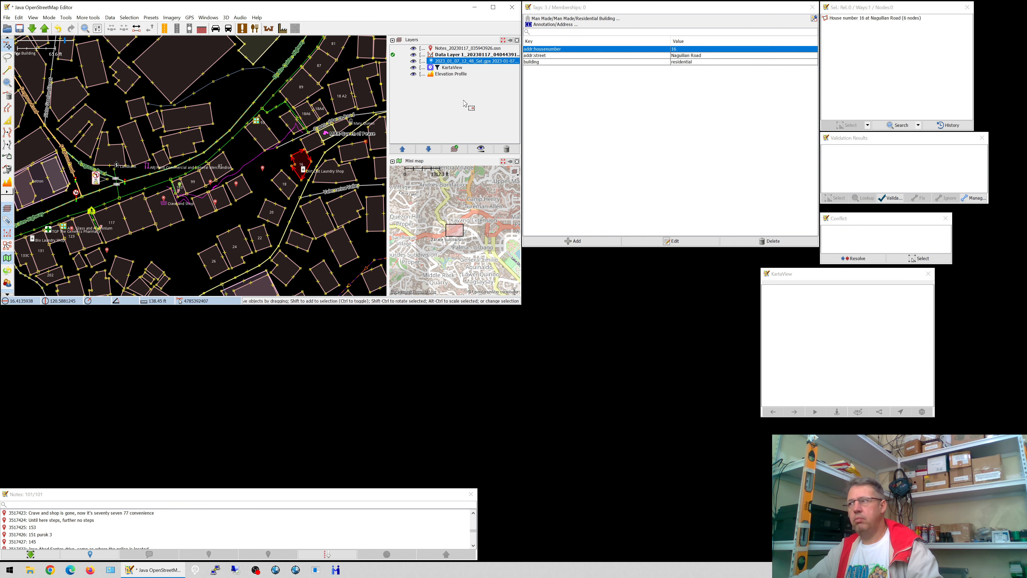
{"action": "left_click", "coordinate": [643, 56]}
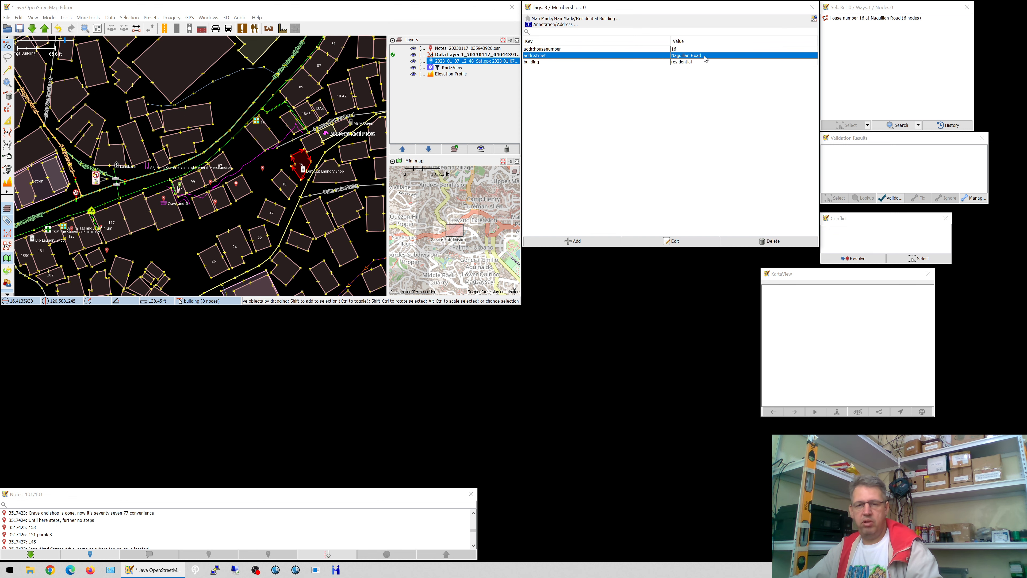
{"action": "left_click", "coordinate": [319, 161]}
{"action": "left_click", "coordinate": [703, 57]}
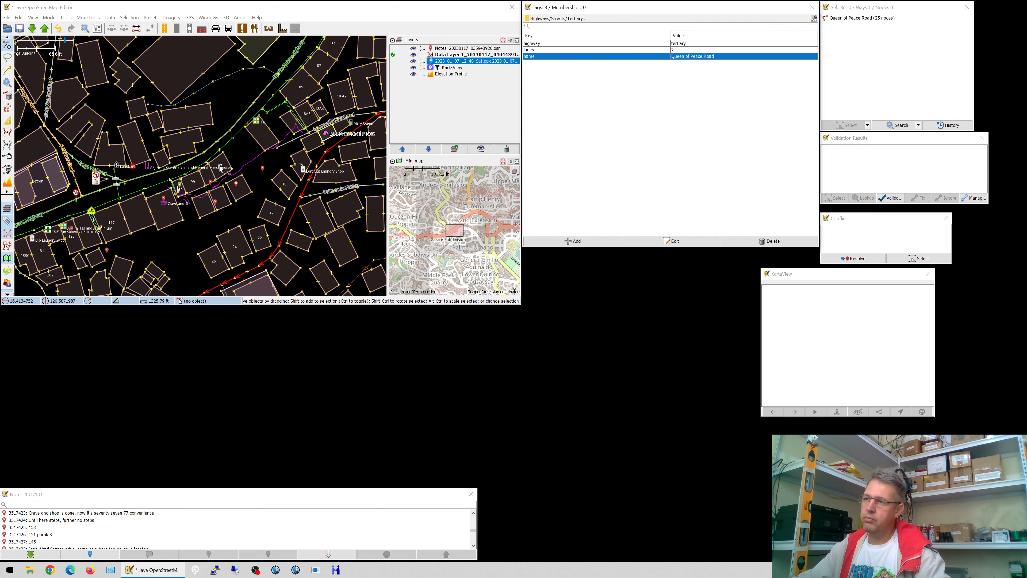
{"action": "left_click", "coordinate": [300, 159]}
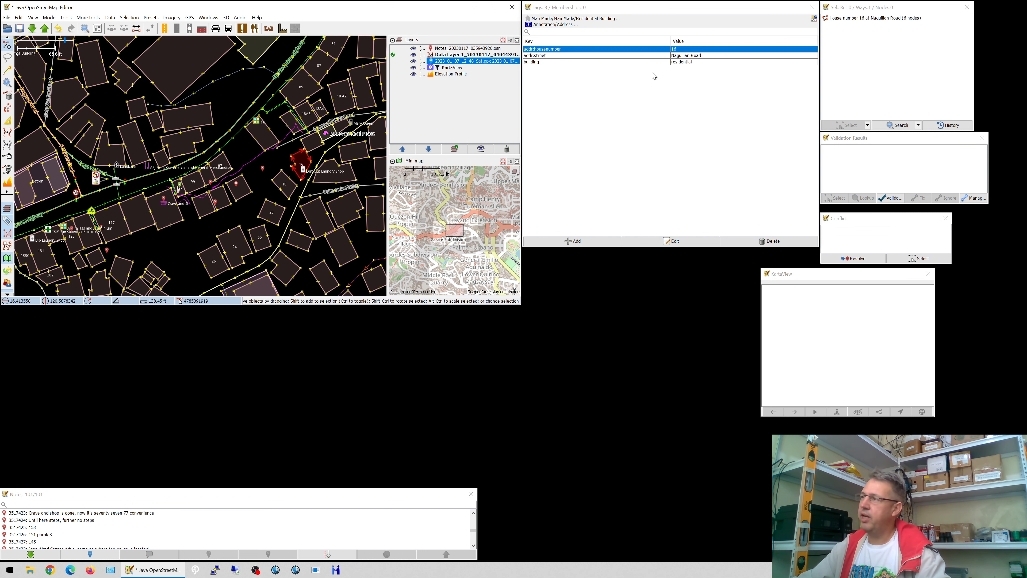
{"action": "left_click", "coordinate": [693, 57]}
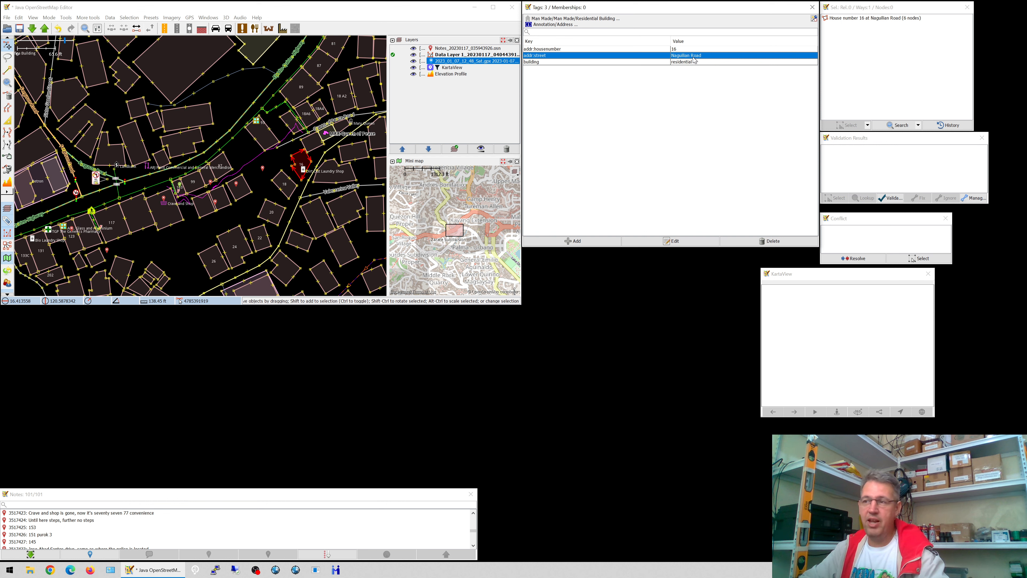
{"action": "left_click", "coordinate": [322, 149]}
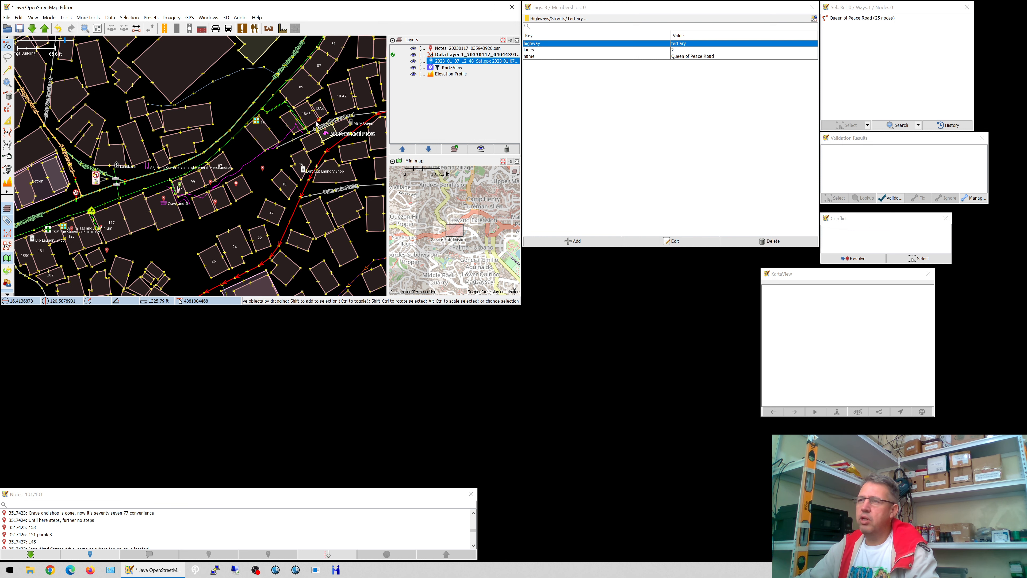
- Compare the address tags of buildings 18A6 and 103, including 18A6's addr:street
{"action": "left_click", "coordinate": [315, 124]}
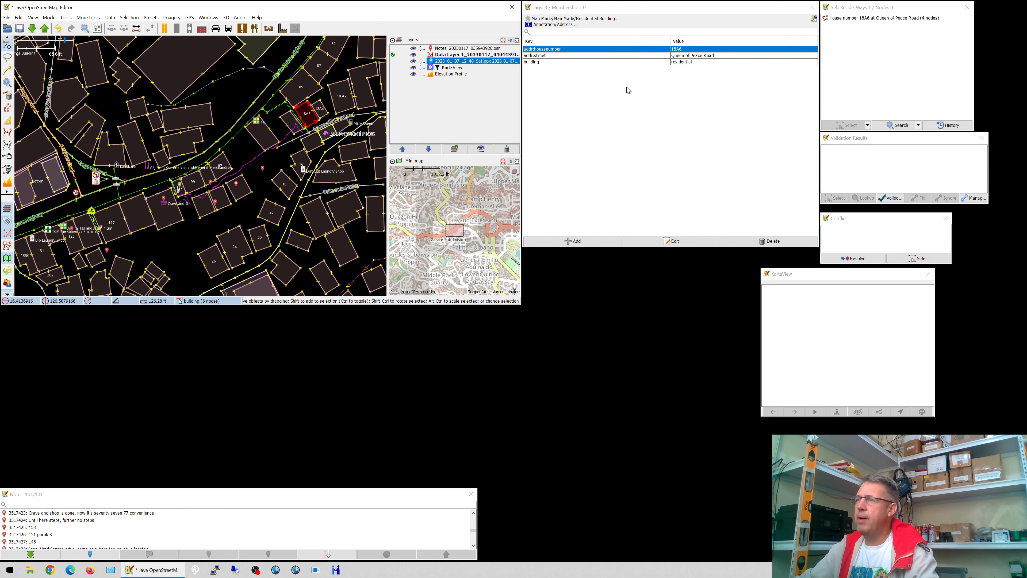
{"action": "left_click", "coordinate": [680, 57]}
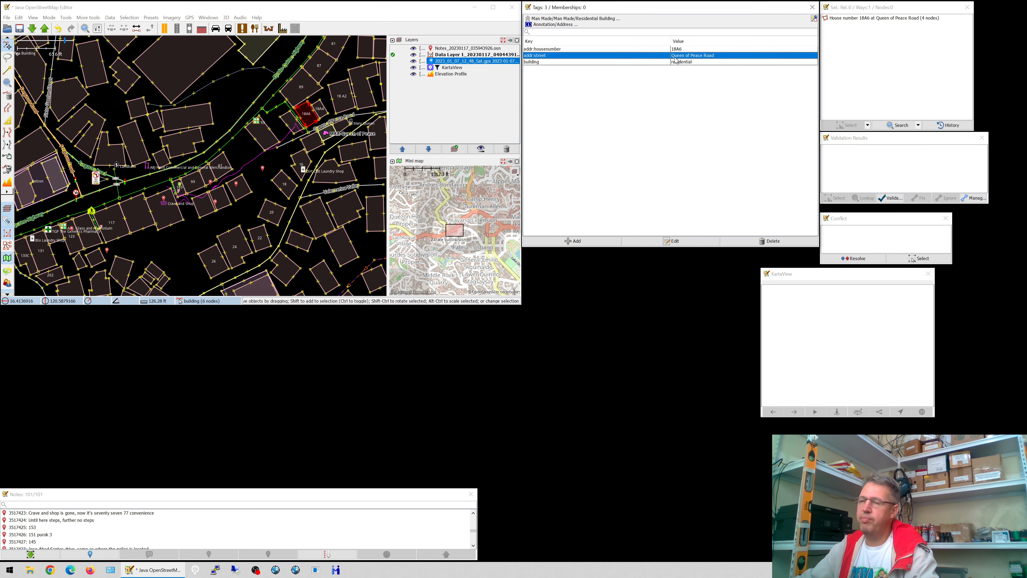
{"action": "left_click", "coordinate": [177, 186]}
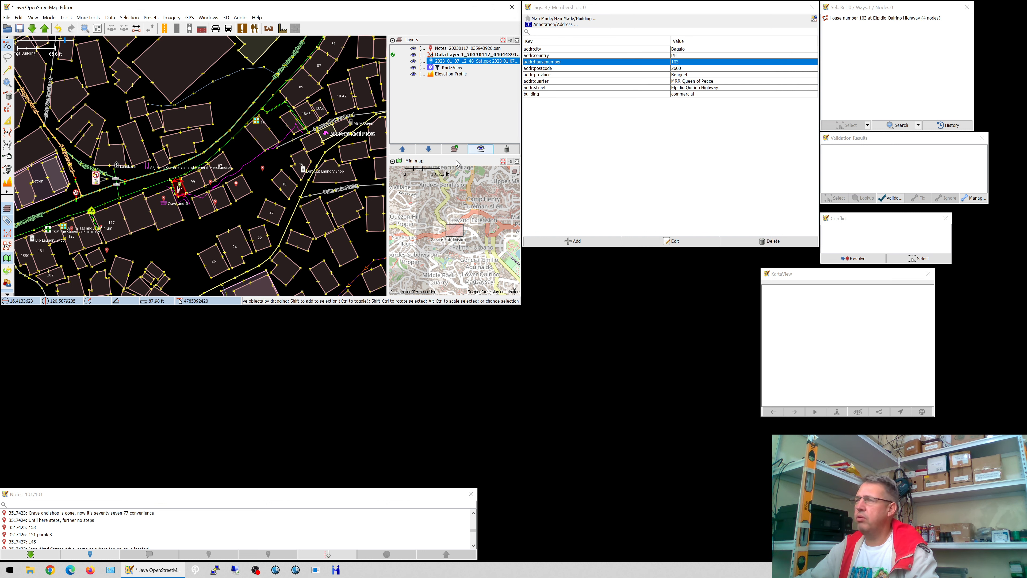
{"action": "left_click", "coordinate": [304, 169]}
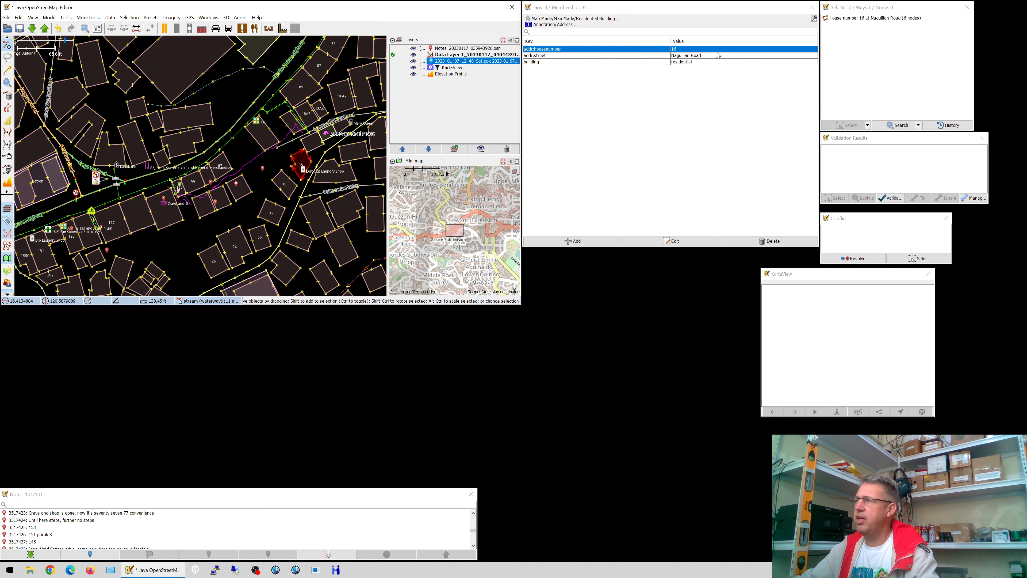
{"action": "double_click", "coordinate": [554, 56]}
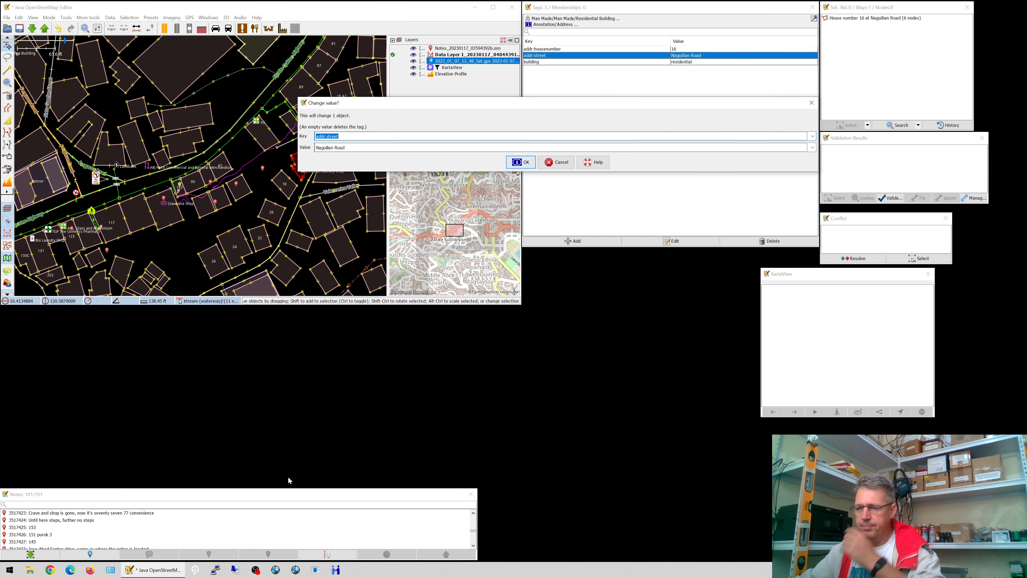
{"action": "left_click", "coordinate": [91, 573]}
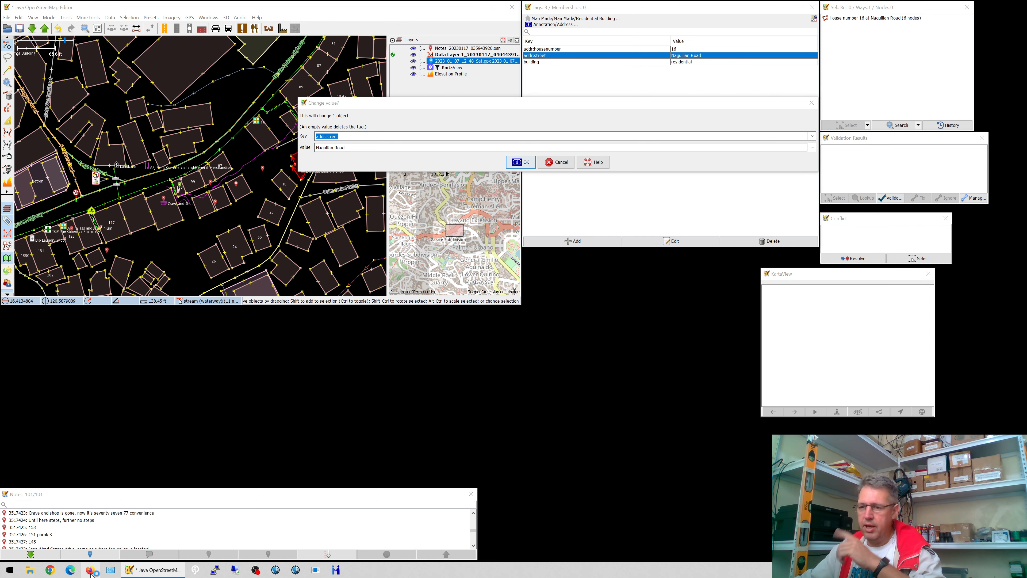
{"action": "left_click_drag", "start_coordinate": [83, 389], "coordinate": [550, 1]}
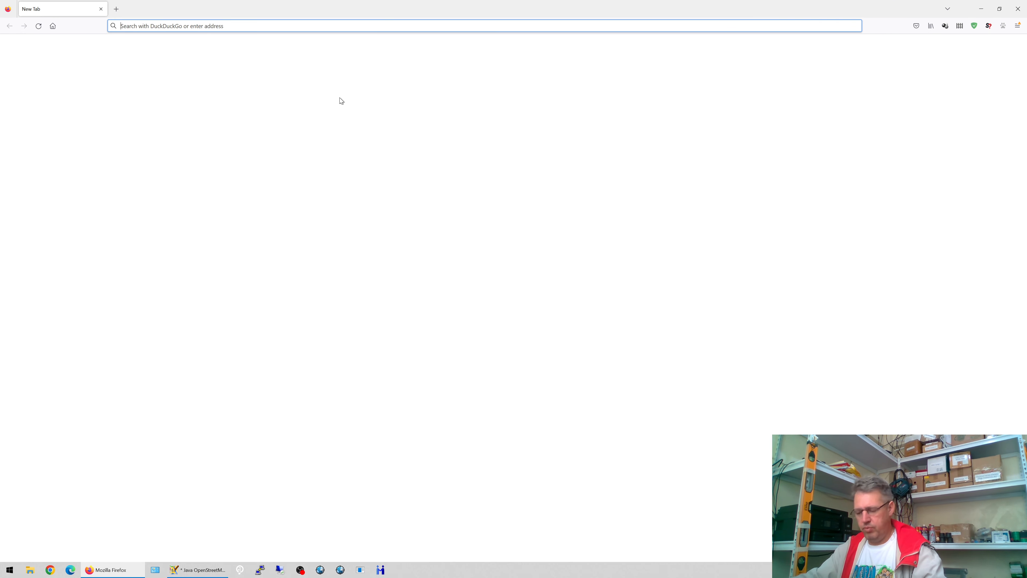
- Search the OSM wiki for 'addr:' and scroll through the Key:addr:* page
{"action": "type", "text": "!osmwiki"}
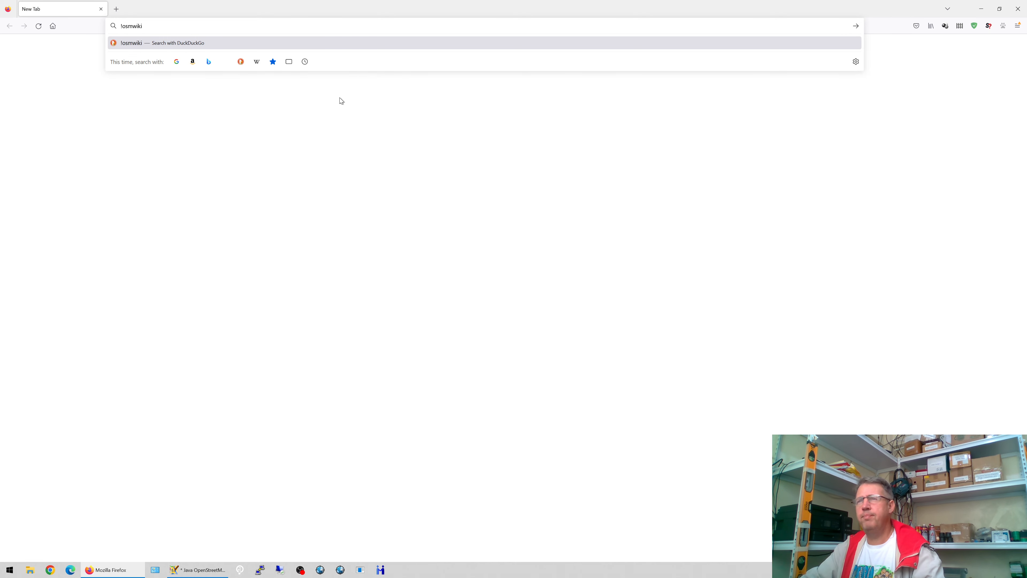
{"action": "type", "text": " addr"}
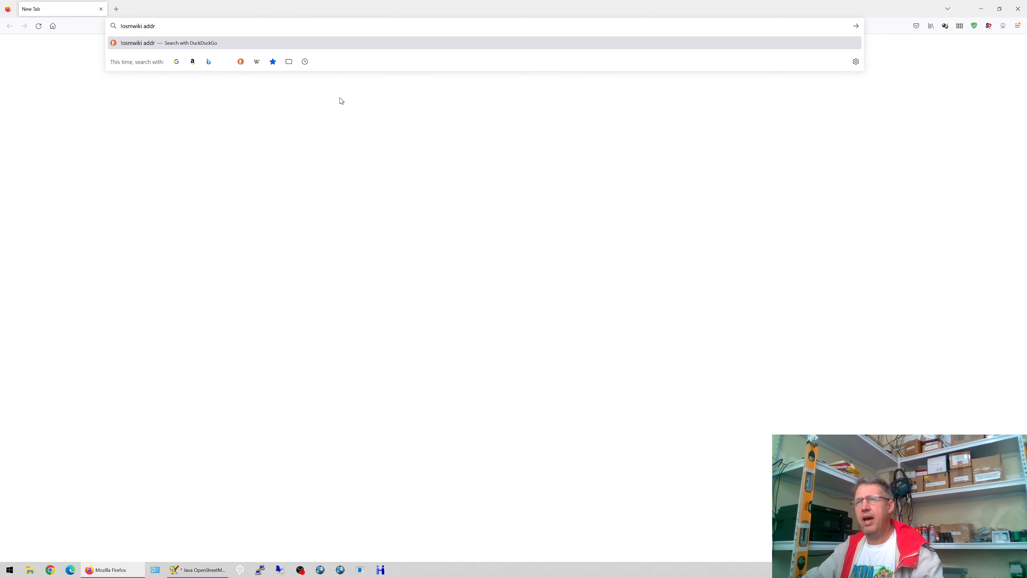
{"action": "type", "text": ":"}
{"action": "key", "text": "Return"}
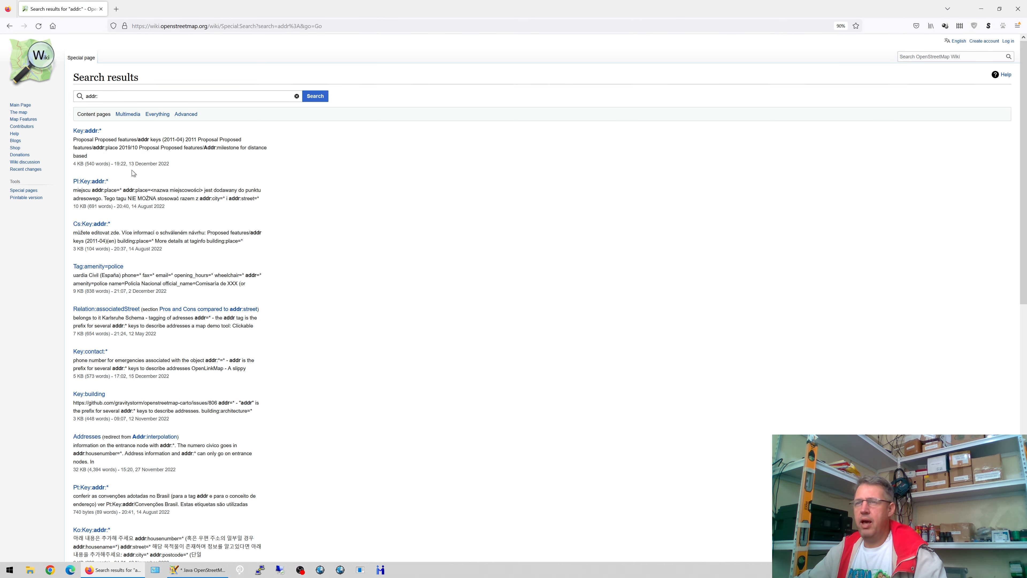
{"action": "left_click", "coordinate": [85, 134]}
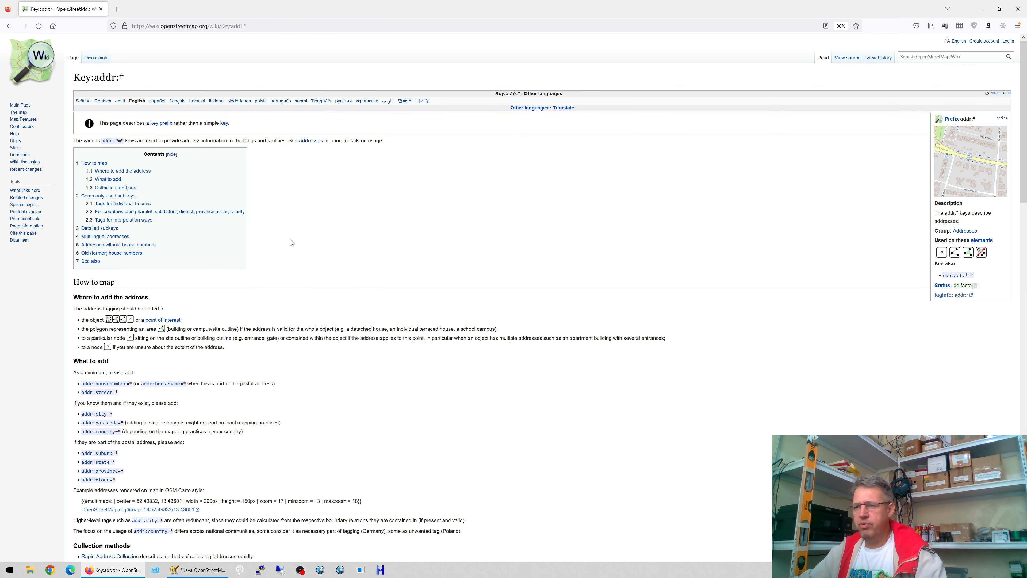
{"action": "scroll", "coordinate": [290, 239], "scroll_direction": "down", "scroll_amount": 3}
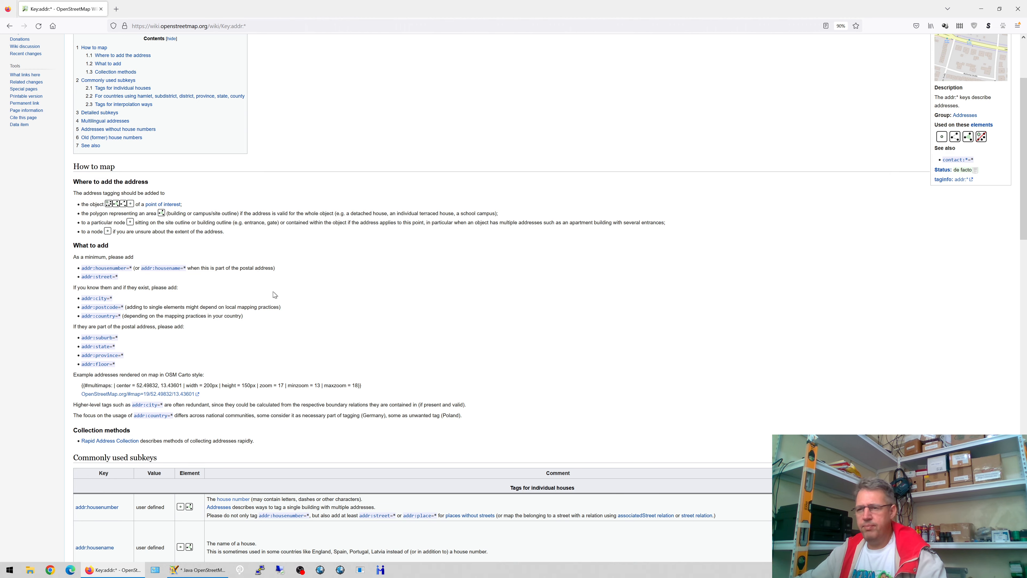
{"action": "scroll", "coordinate": [273, 294], "scroll_direction": "down", "scroll_amount": 6}
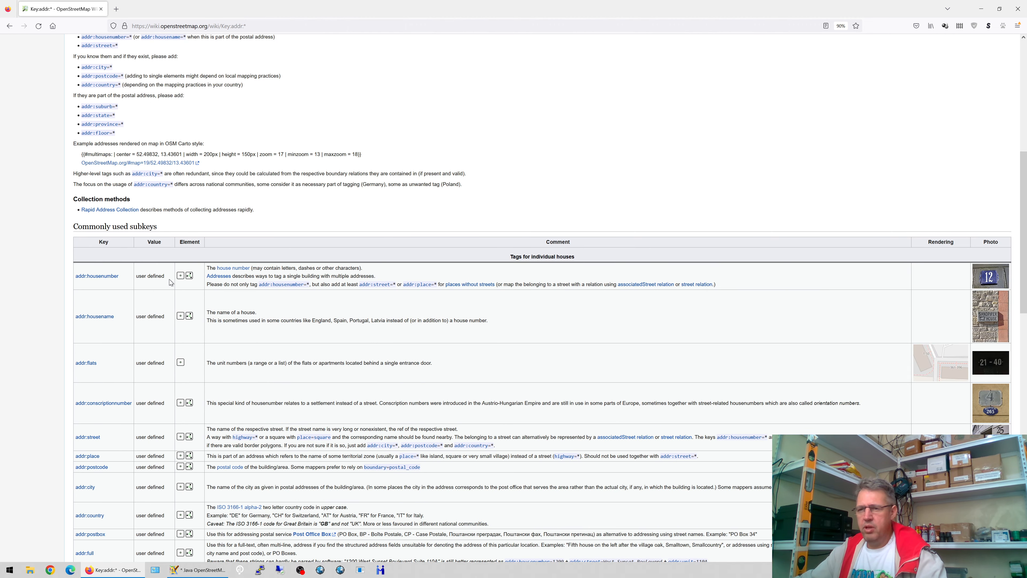
{"action": "scroll", "coordinate": [169, 282], "scroll_direction": "down", "scroll_amount": 5}
{"action": "scroll", "coordinate": [133, 162], "scroll_direction": "down", "scroll_amount": 3}
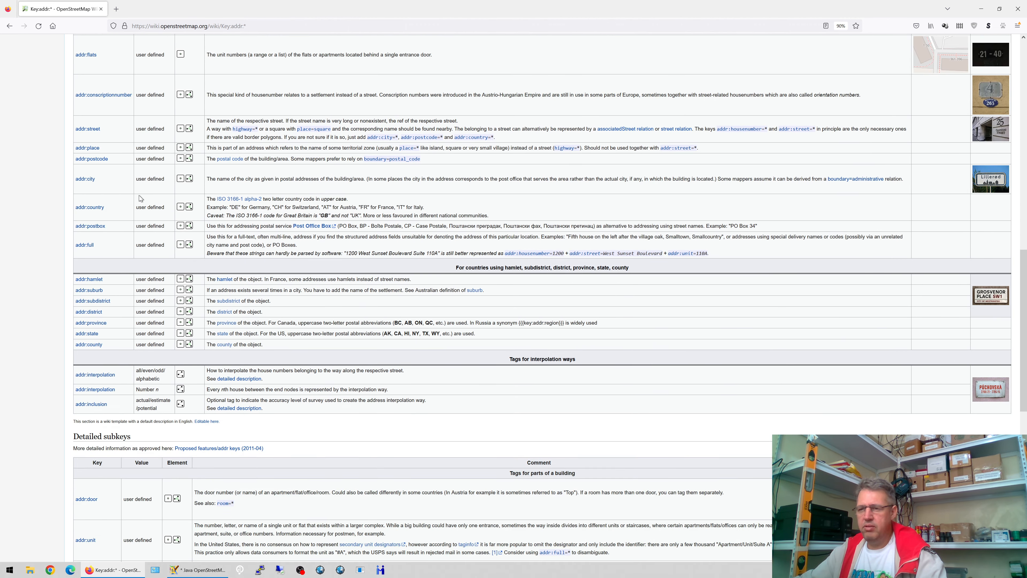
{"action": "scroll", "coordinate": [150, 194], "scroll_direction": "down", "scroll_amount": 4}
{"action": "scroll", "coordinate": [154, 191], "scroll_direction": "down", "scroll_amount": 4}
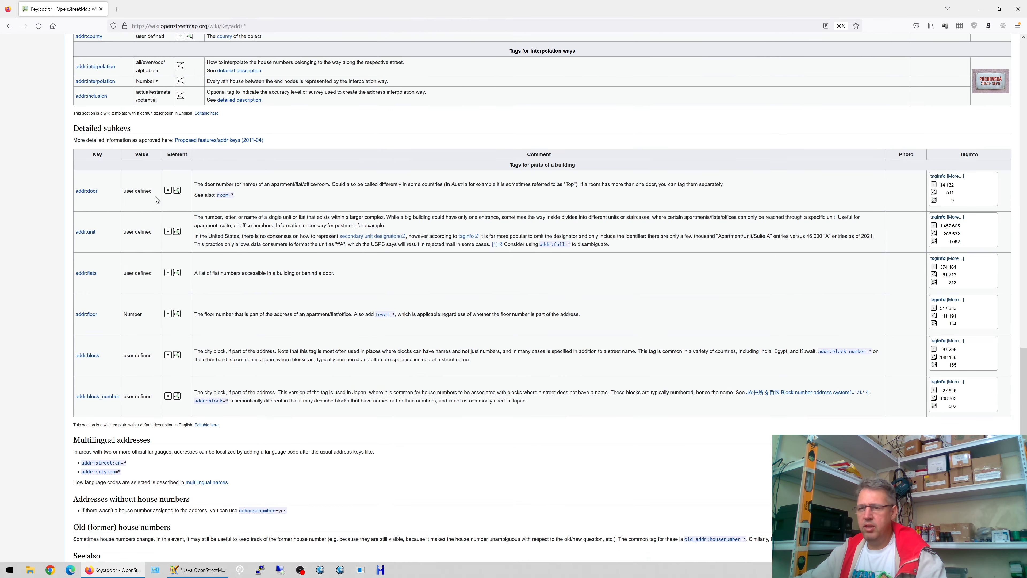
{"action": "scroll", "coordinate": [162, 188], "scroll_direction": "down", "scroll_amount": 4}
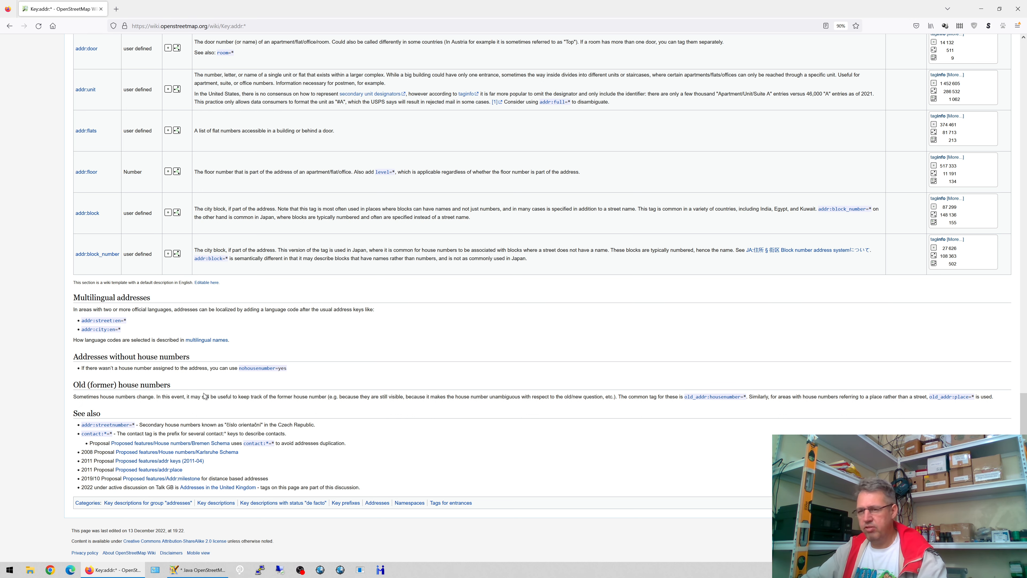
- Find 'old' on the page, jump to Old (former) house numbers, and highlight its advice
{"action": "key", "text": "ctrl+f"}
{"action": "type", "text": "old"}
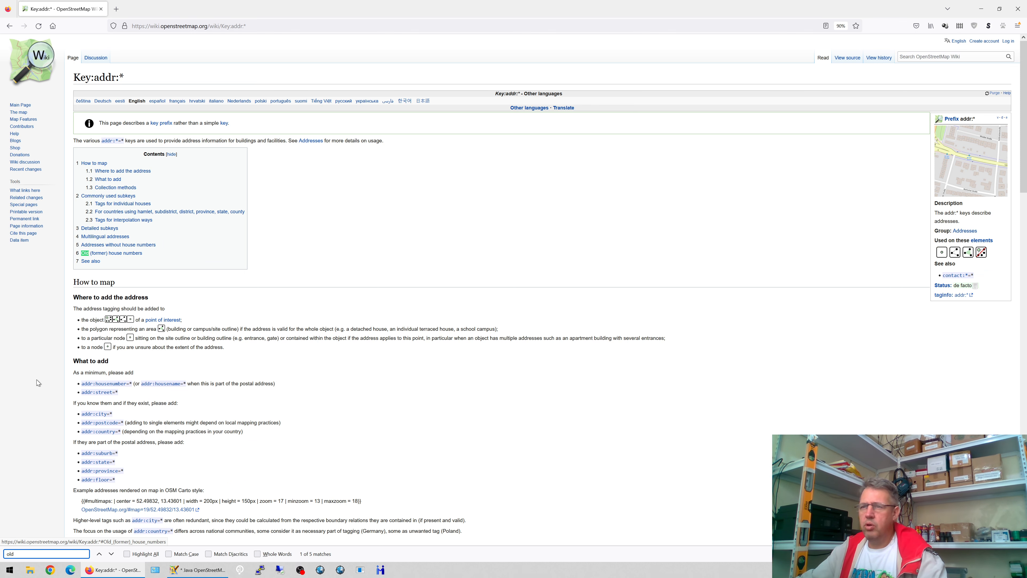
{"action": "left_click", "coordinate": [88, 253]}
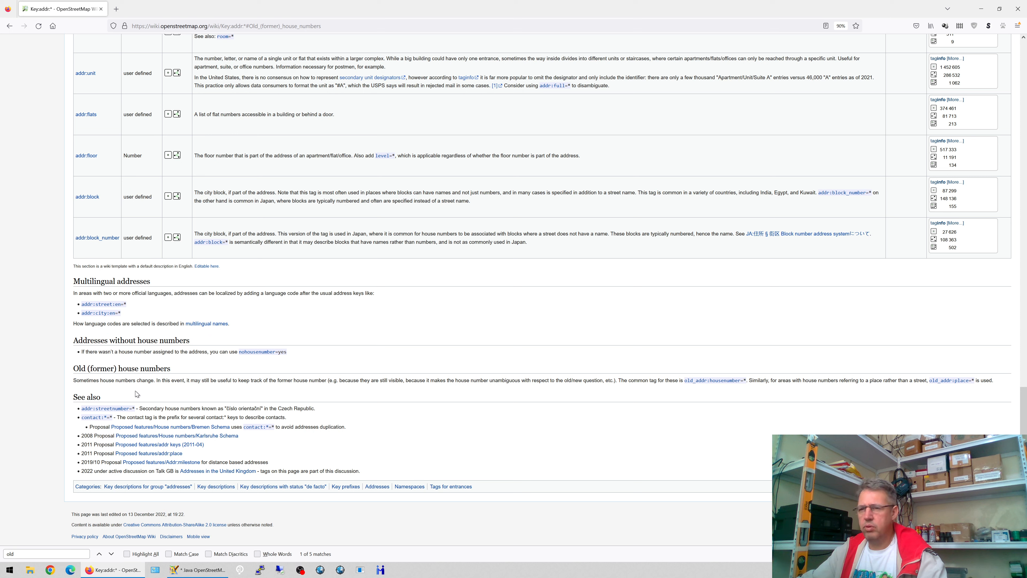
{"action": "left_click_drag", "start_coordinate": [108, 380], "coordinate": [316, 386]}
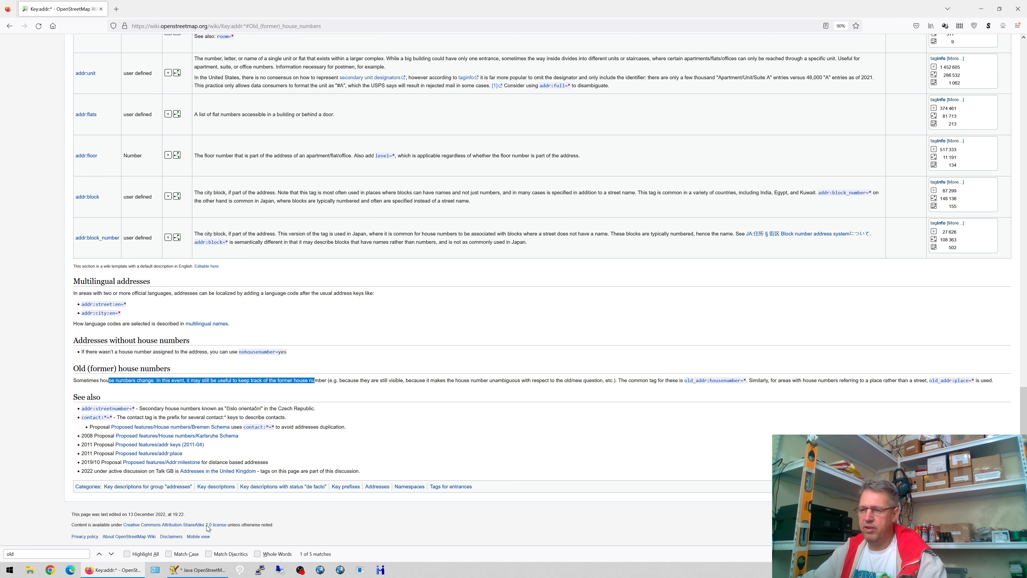
{"action": "left_click", "coordinate": [196, 569]}
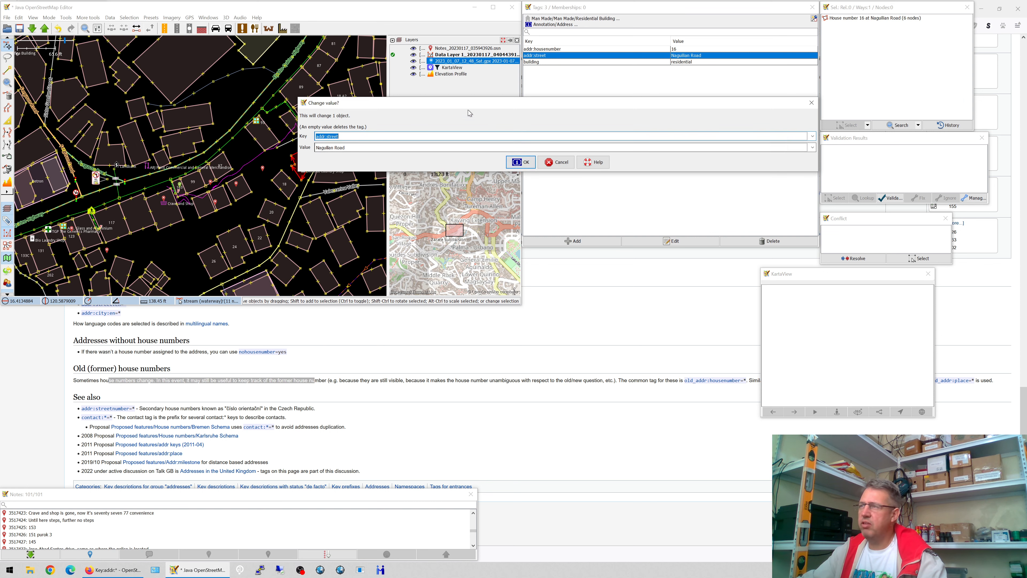
{"action": "left_click", "coordinate": [316, 135]}
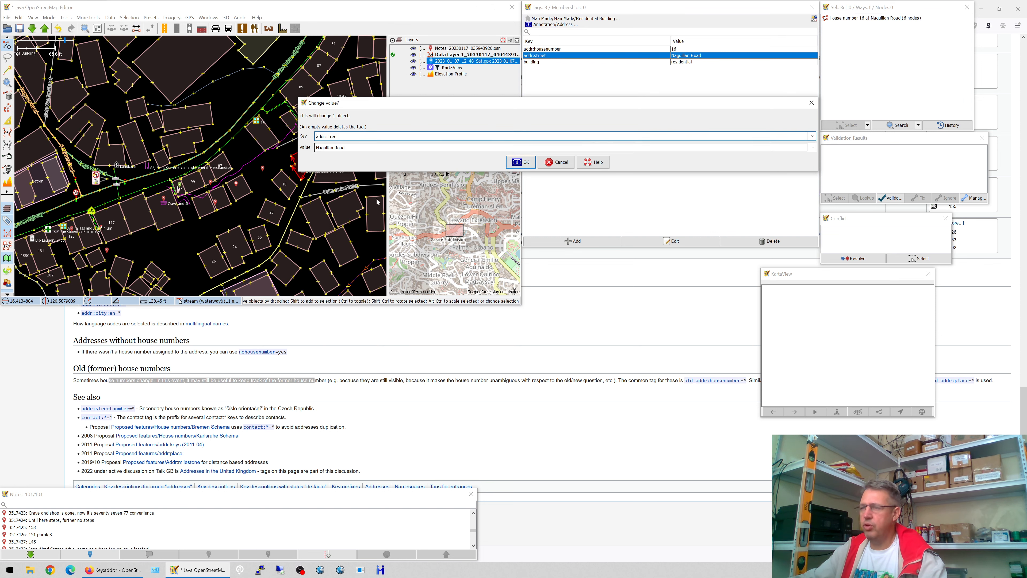
{"action": "type", "text": "old_"}
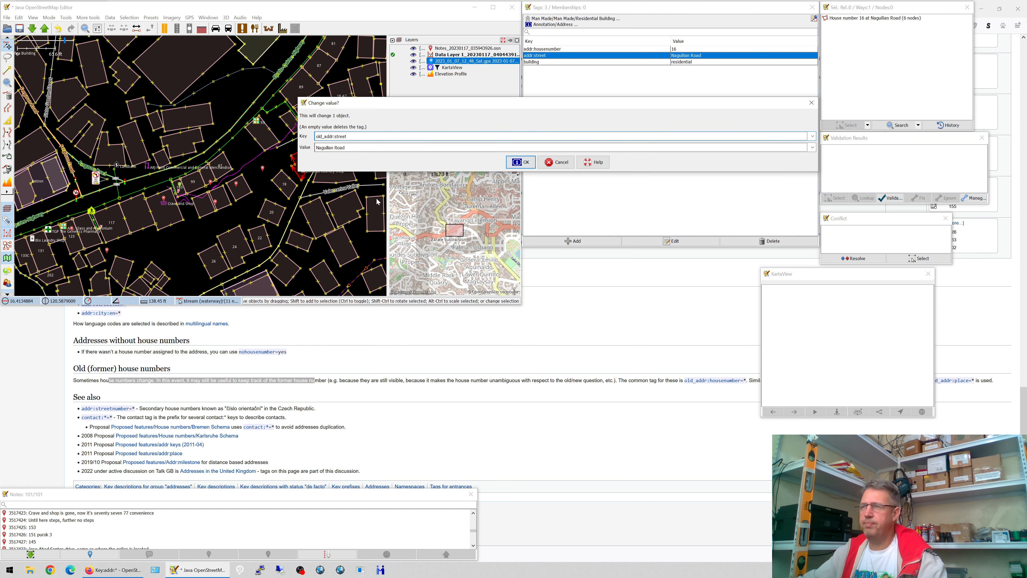
{"action": "left_click", "coordinate": [517, 163]}
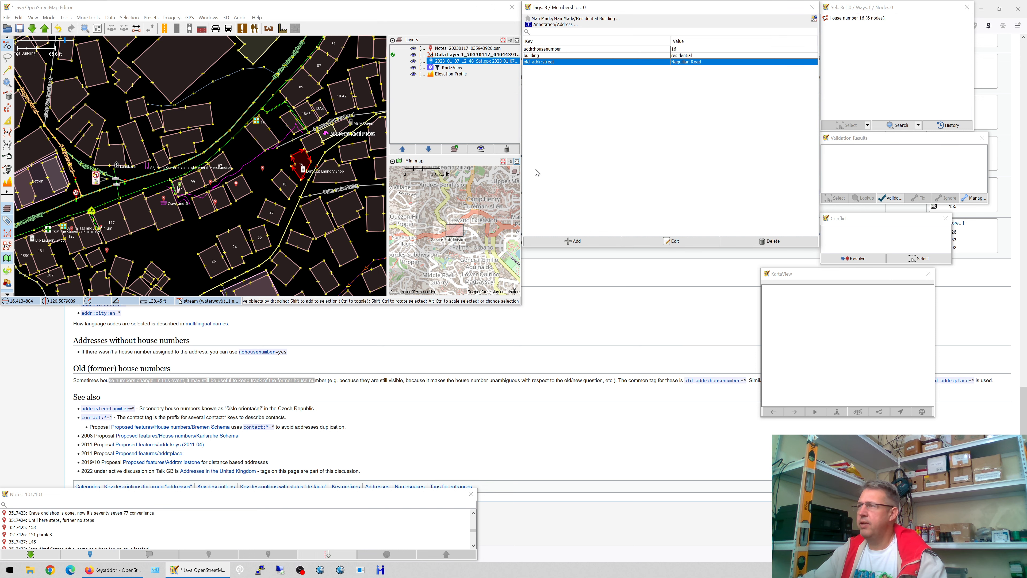
{"action": "left_click", "coordinate": [562, 241]}
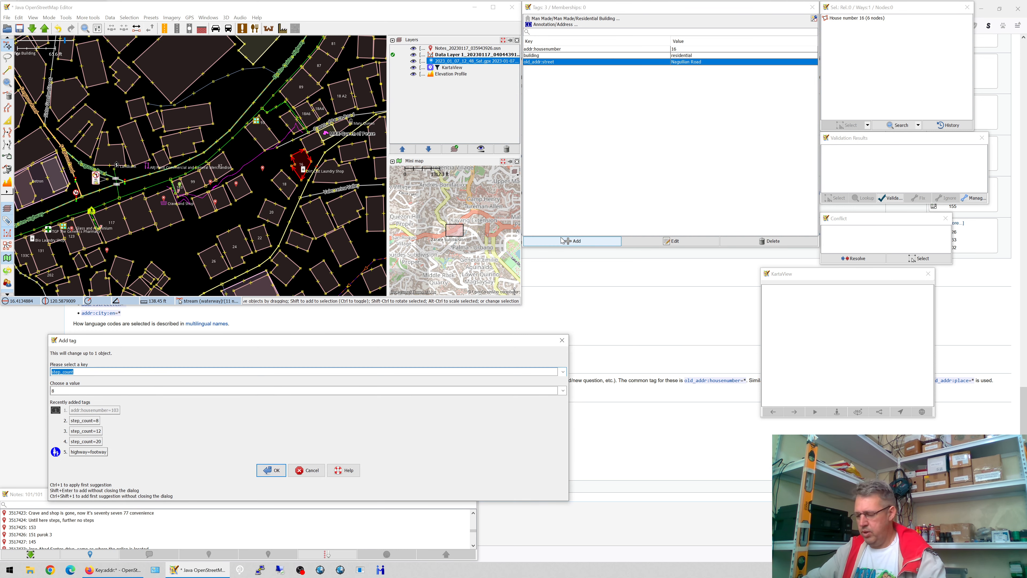
{"action": "type", "text": "addr:street"}
{"action": "key", "text": "Tab"}
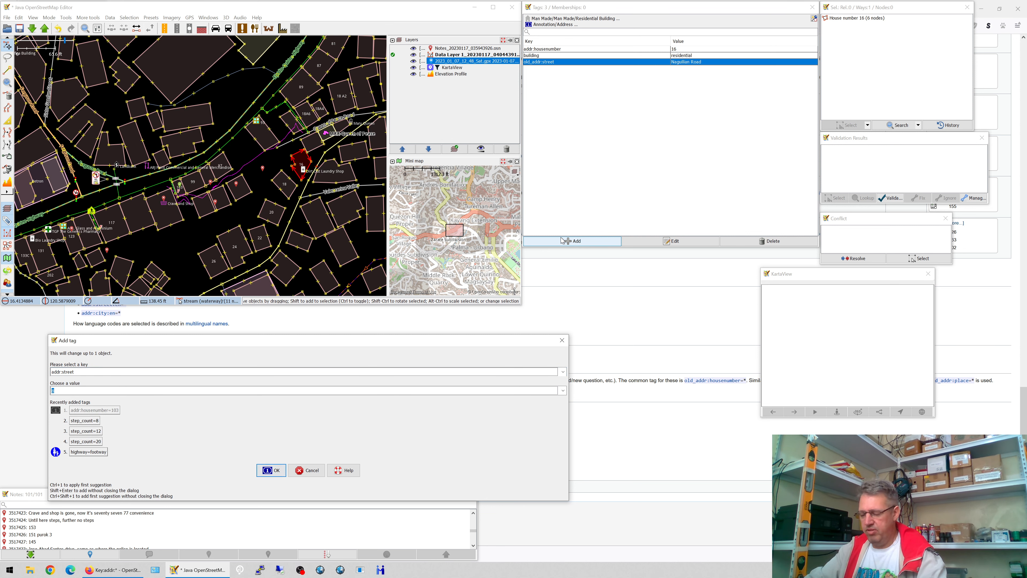
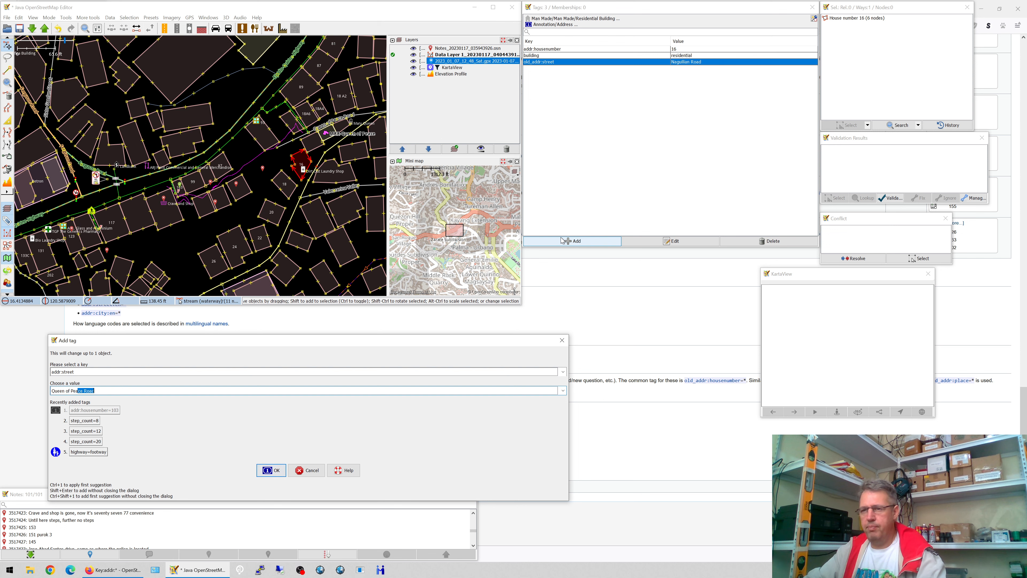
{"action": "key", "text": "Return"}
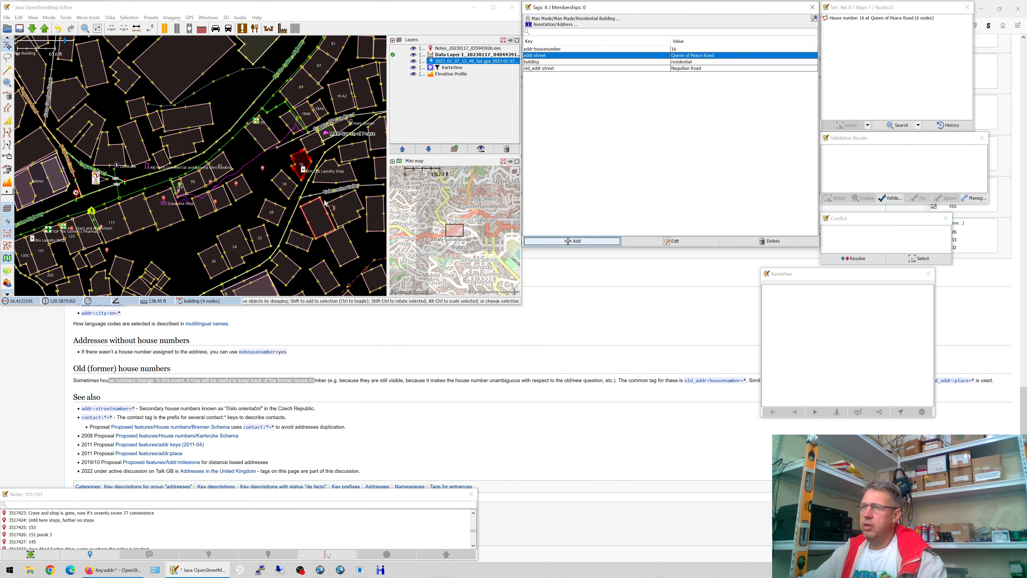
{"action": "left_click", "coordinate": [561, 52]}
{"action": "left_click", "coordinate": [557, 59]}
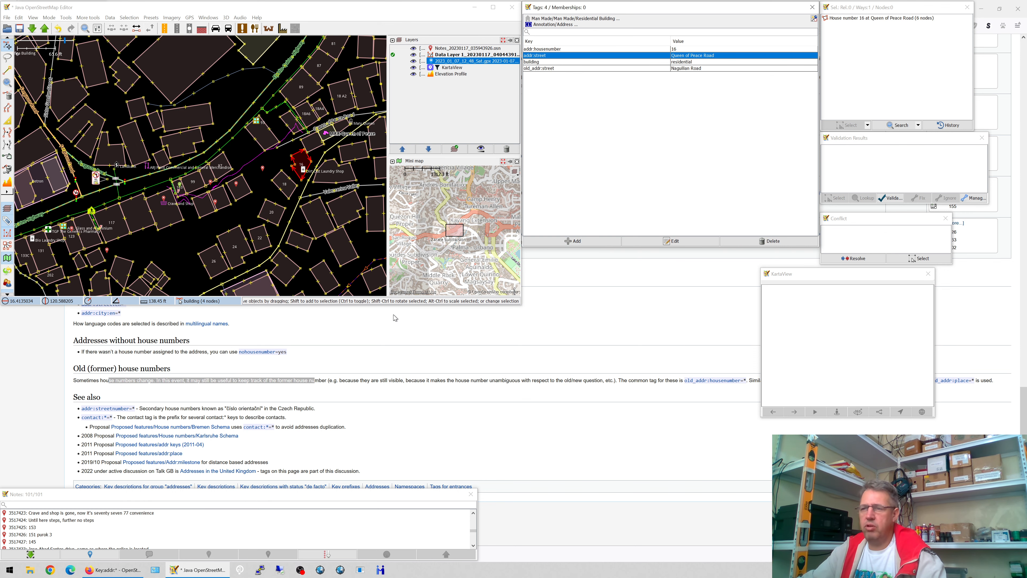
- Read the Key:addr:* page's lines on minimum required and optional address tags and addr:suburb
{"action": "left_click", "coordinate": [317, 333]}
{"action": "scroll", "coordinate": [313, 332], "scroll_direction": "up", "scroll_amount": 5}
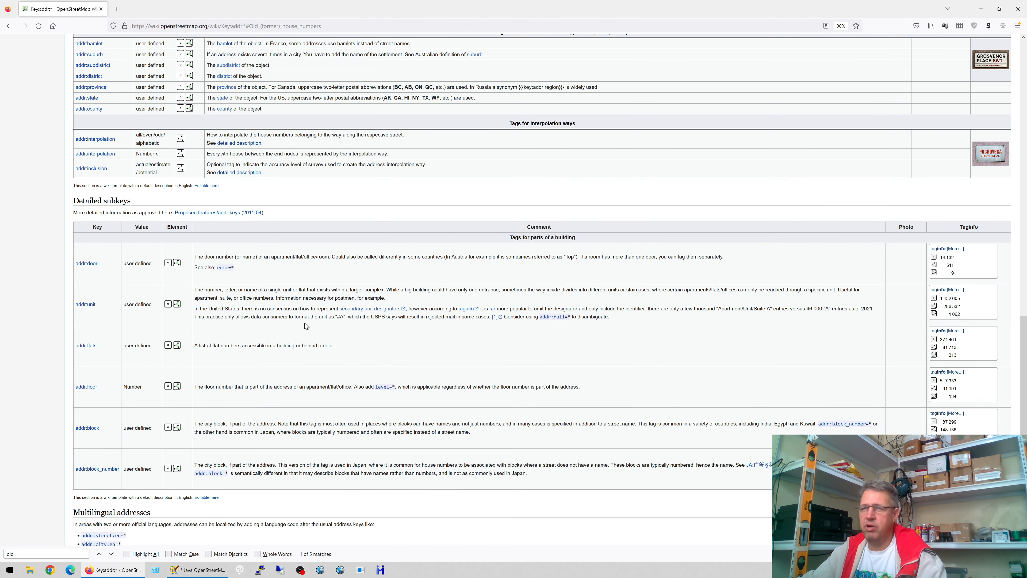
{"action": "scroll", "coordinate": [300, 324], "scroll_direction": "up", "scroll_amount": 15}
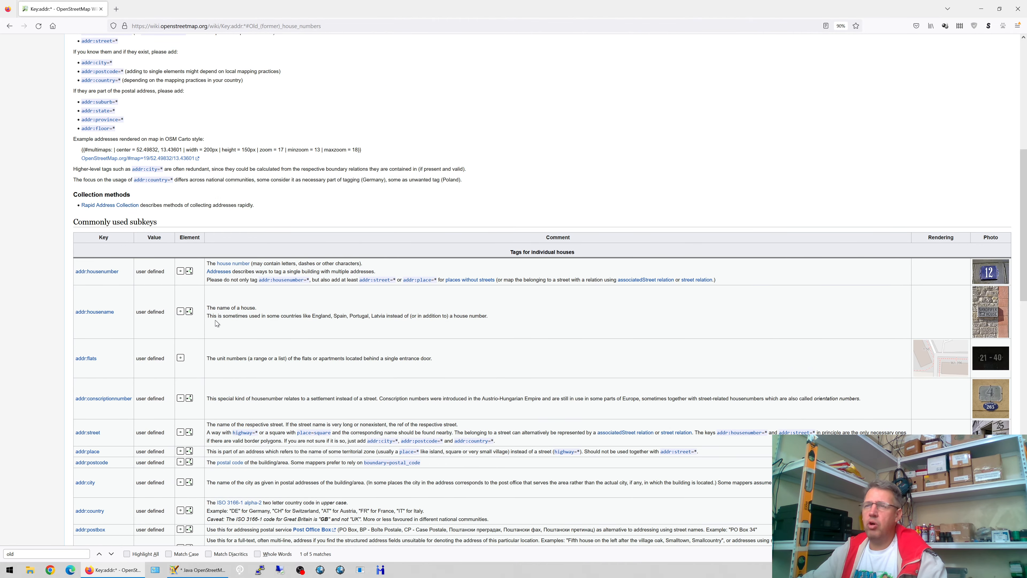
{"action": "scroll", "coordinate": [125, 245], "scroll_direction": "up", "scroll_amount": 5}
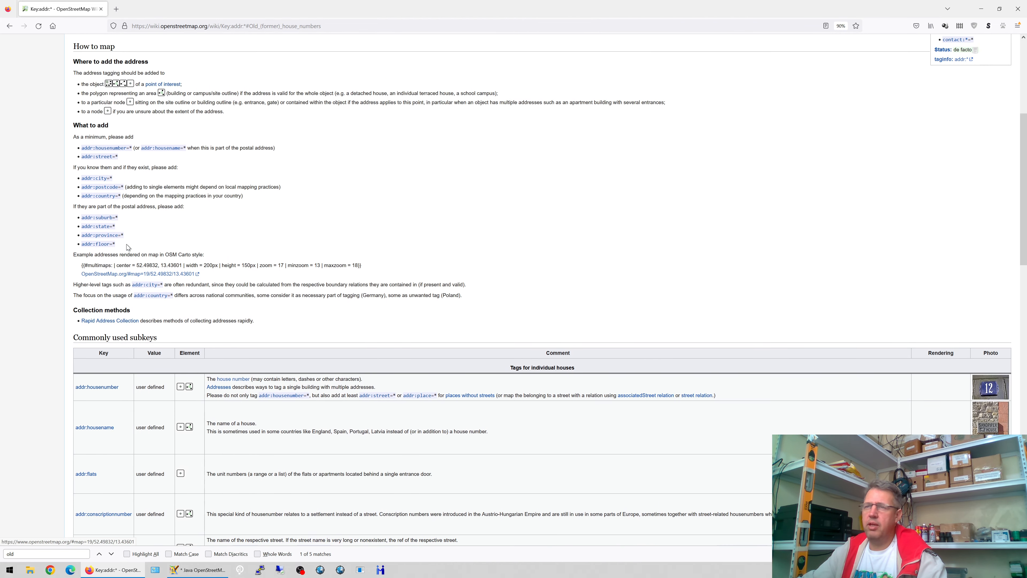
{"action": "scroll", "coordinate": [126, 244], "scroll_direction": "up", "scroll_amount": 3}
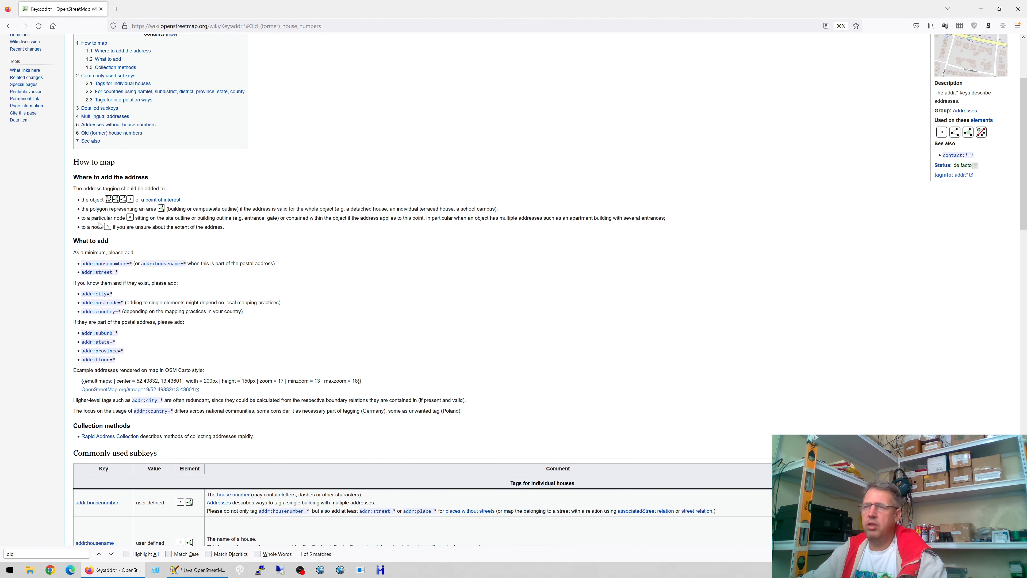
{"action": "scroll", "coordinate": [89, 211], "scroll_direction": "up", "scroll_amount": 5}
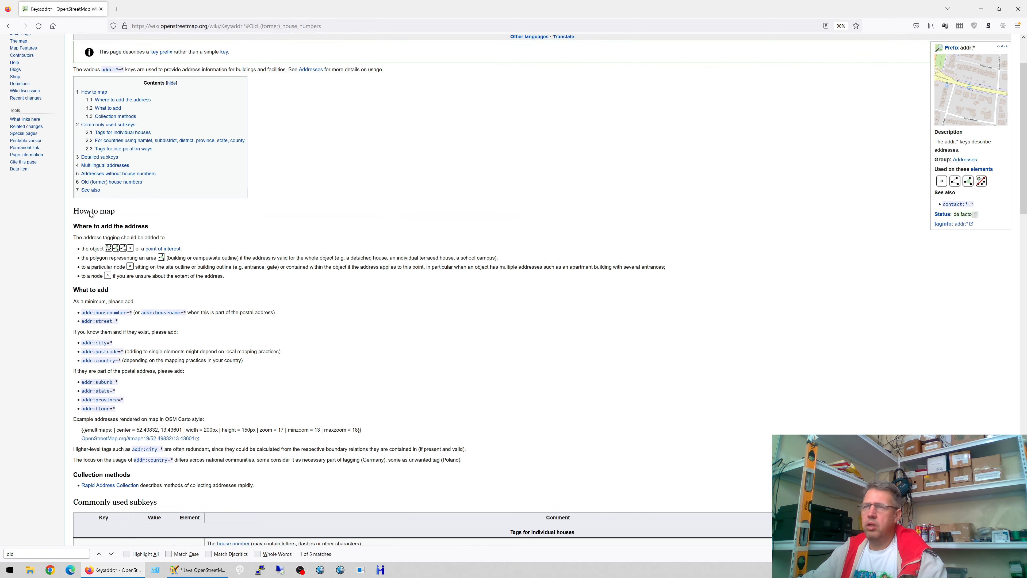
{"action": "scroll", "coordinate": [90, 215], "scroll_direction": "down", "scroll_amount": 4}
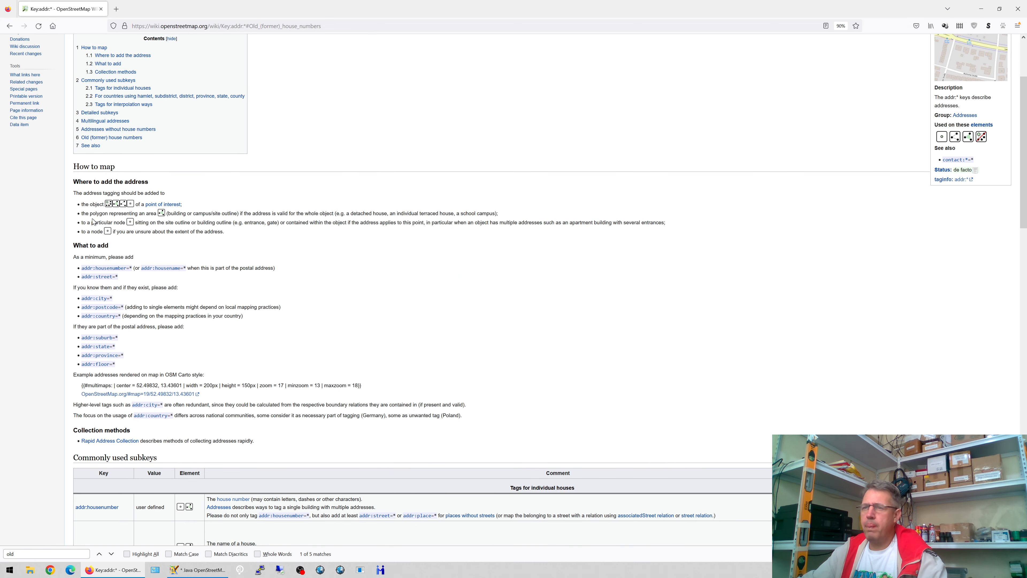
{"action": "left_click_drag", "start_coordinate": [85, 255], "coordinate": [122, 254]}
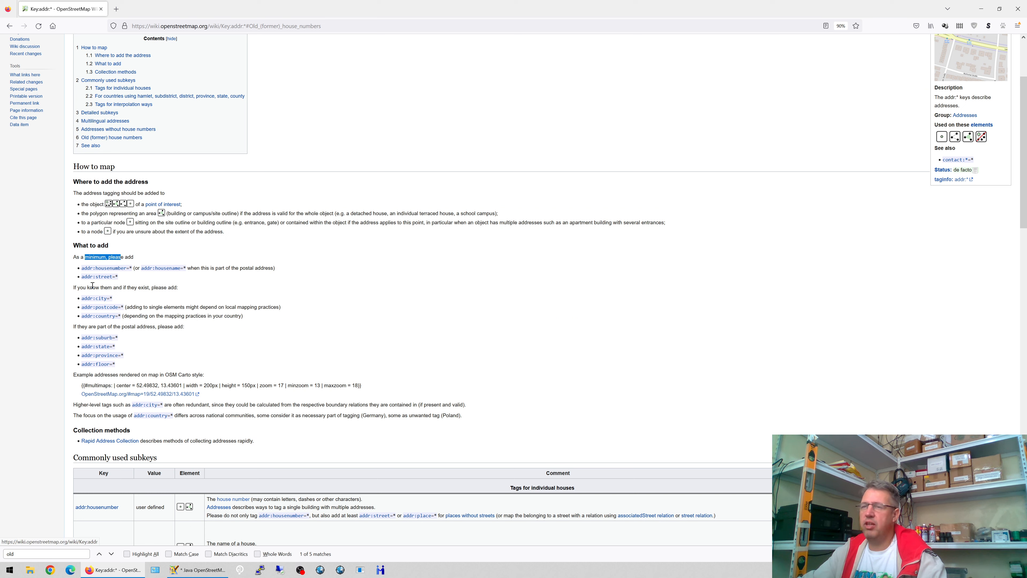
{"action": "left_click_drag", "start_coordinate": [87, 288], "coordinate": [133, 286]}
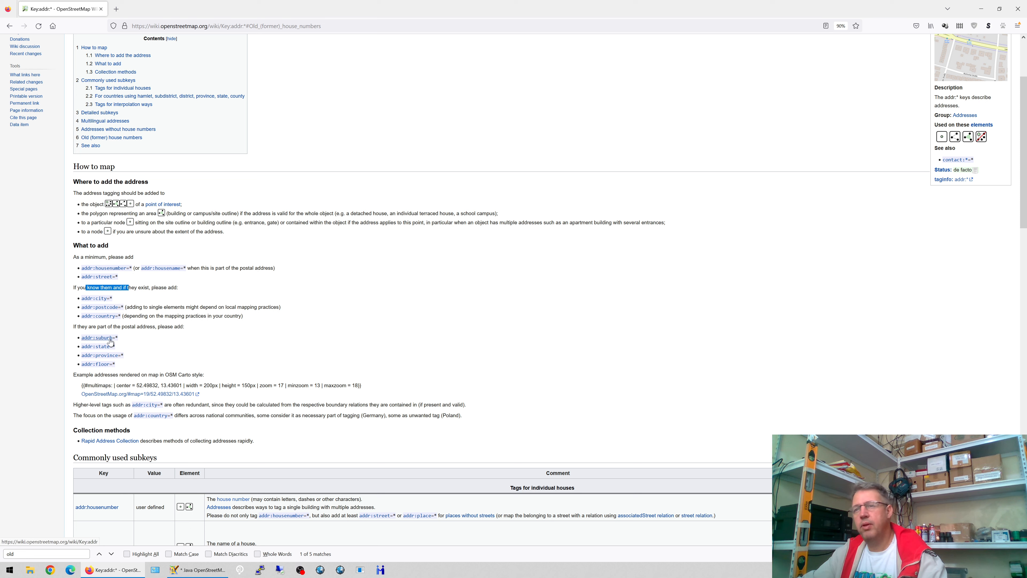
{"action": "left_click_drag", "start_coordinate": [83, 327], "coordinate": [157, 336]}
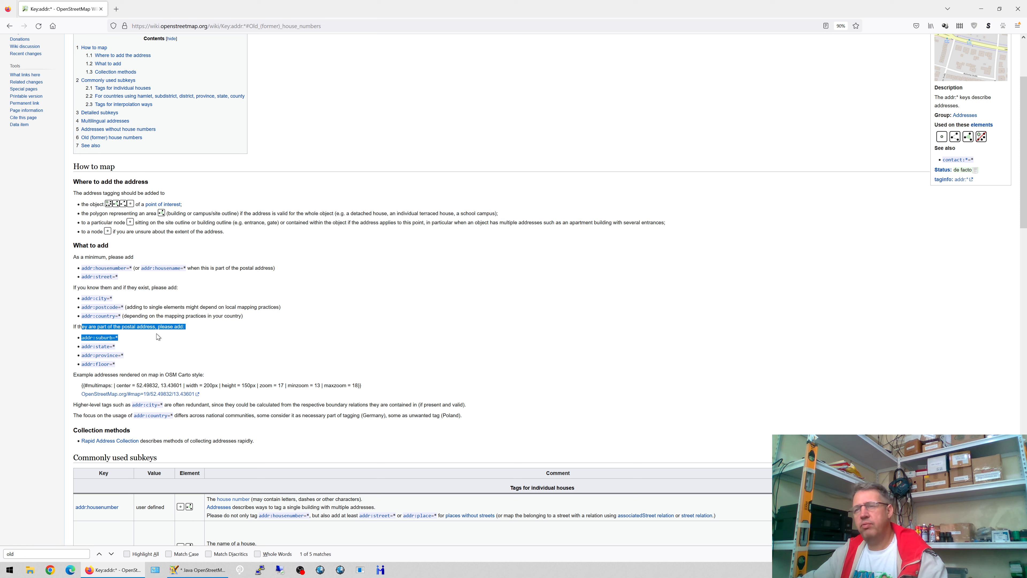
{"action": "left_click", "coordinate": [152, 336]}
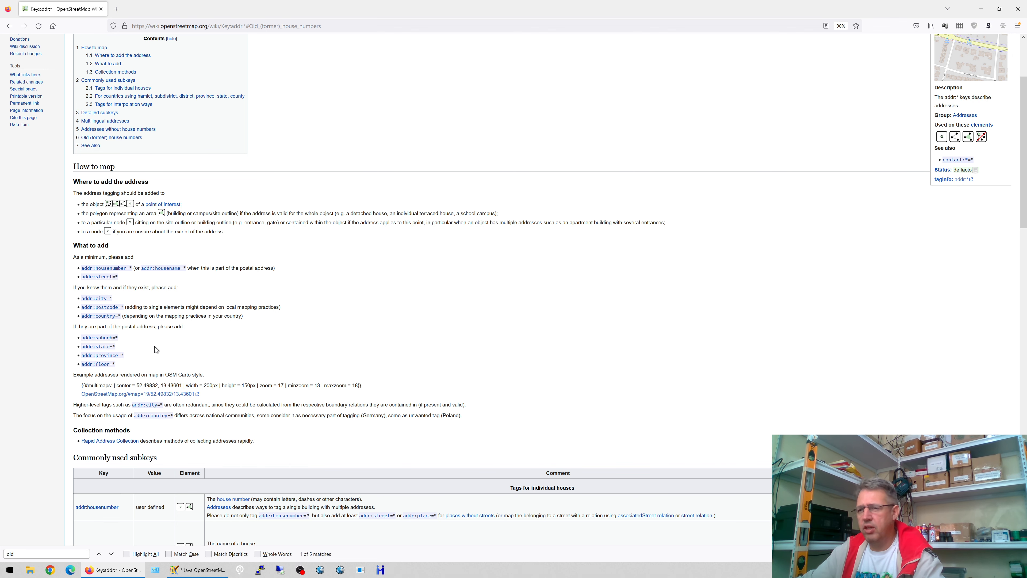
- Review the Commonly used subkeys table, then return to JOSM
{"action": "scroll", "coordinate": [154, 346], "scroll_direction": "down", "scroll_amount": 1}
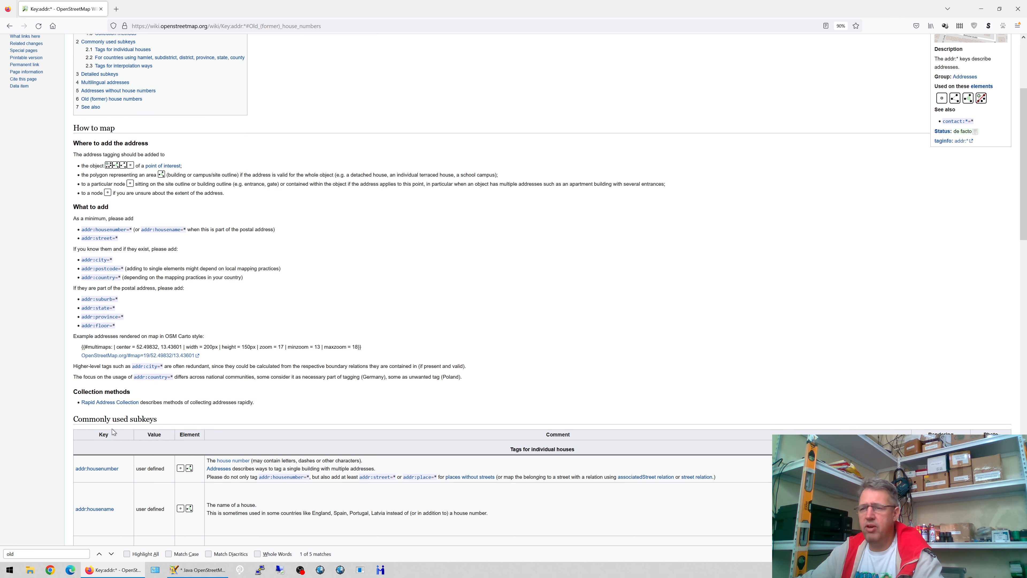
{"action": "left_click_drag", "start_coordinate": [98, 416], "coordinate": [139, 420]}
{"action": "scroll", "coordinate": [178, 316], "scroll_direction": "down", "scroll_amount": 12}
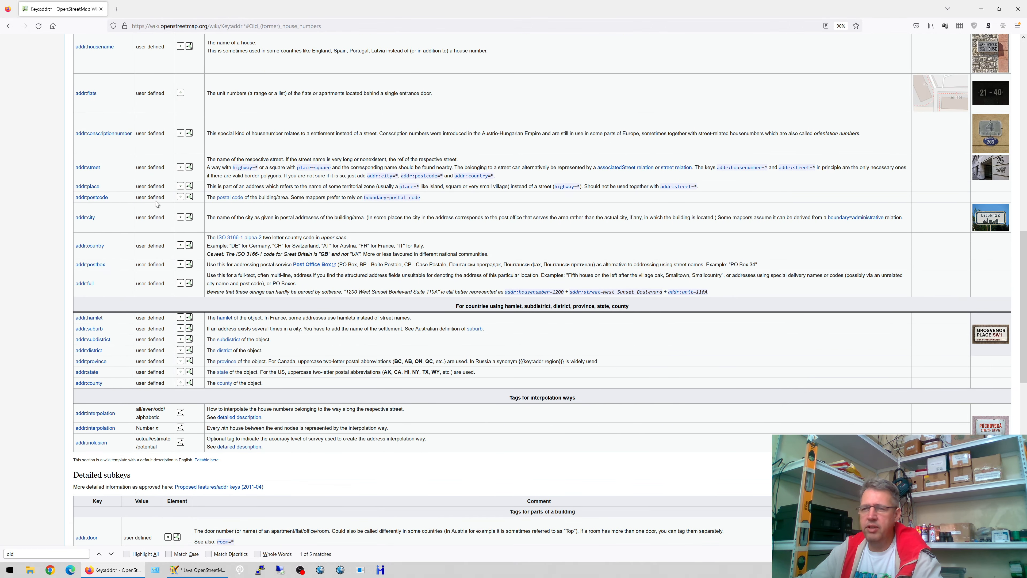
{"action": "scroll", "coordinate": [157, 205], "scroll_direction": "up", "scroll_amount": 7}
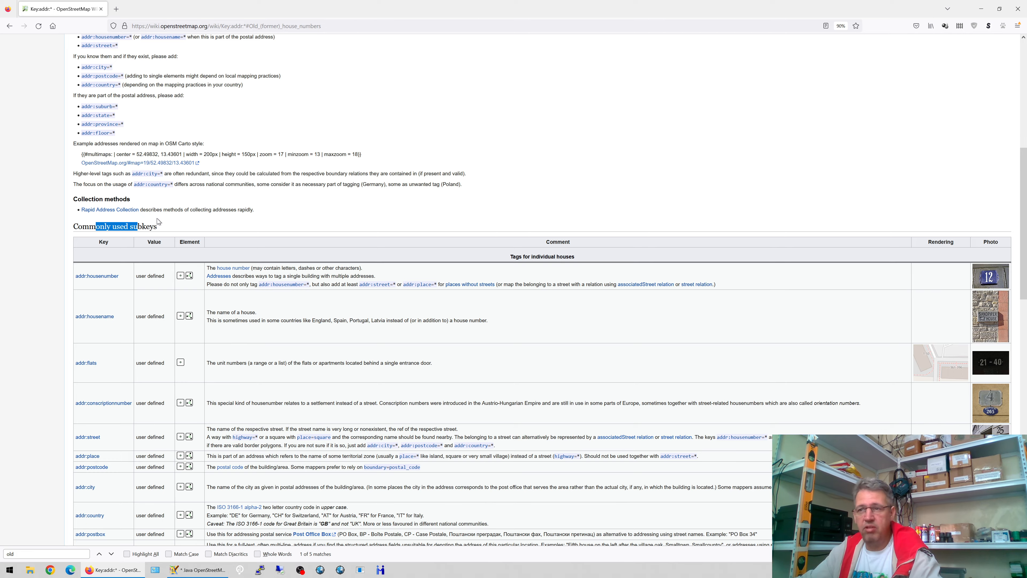
{"action": "scroll", "coordinate": [152, 218], "scroll_direction": "up", "scroll_amount": 2}
{"action": "scroll", "coordinate": [158, 219], "scroll_direction": "up", "scroll_amount": 2}
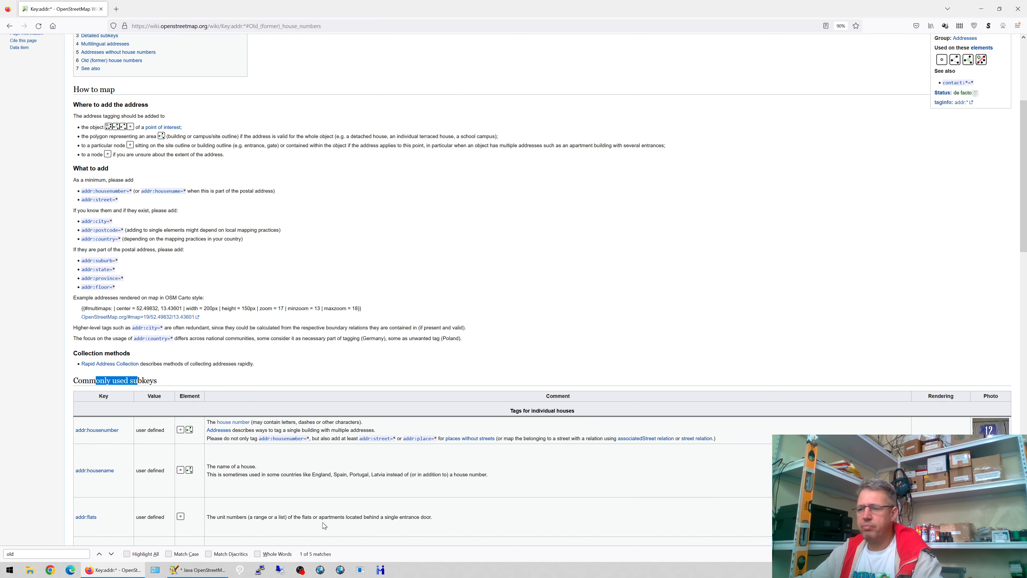
{"action": "left_click", "coordinate": [198, 569]}
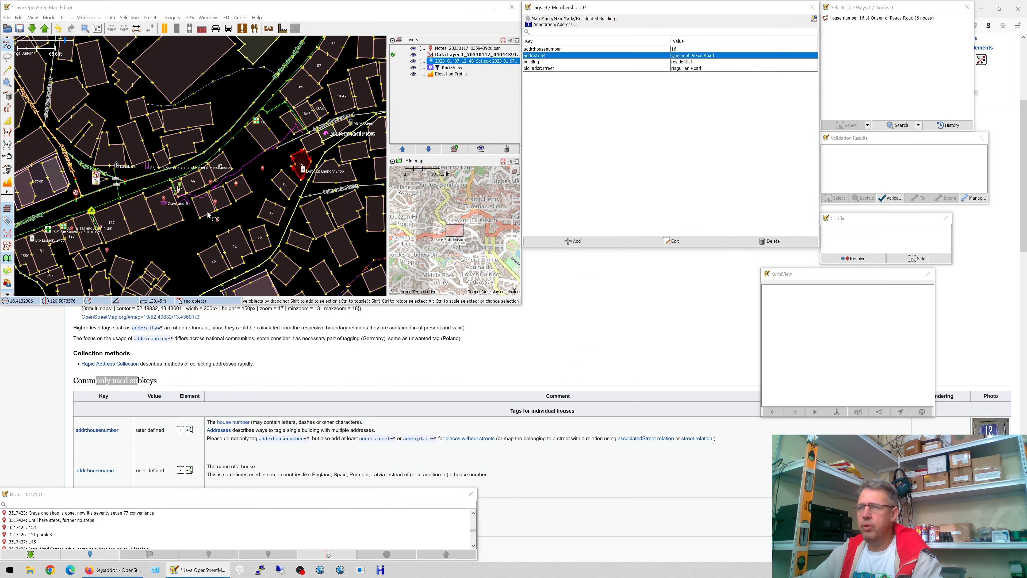
- Copy building 103's addr:city, country, province, postcode and quarter tags
{"action": "left_click", "coordinate": [179, 185]}
{"action": "left_click", "coordinate": [686, 49]}
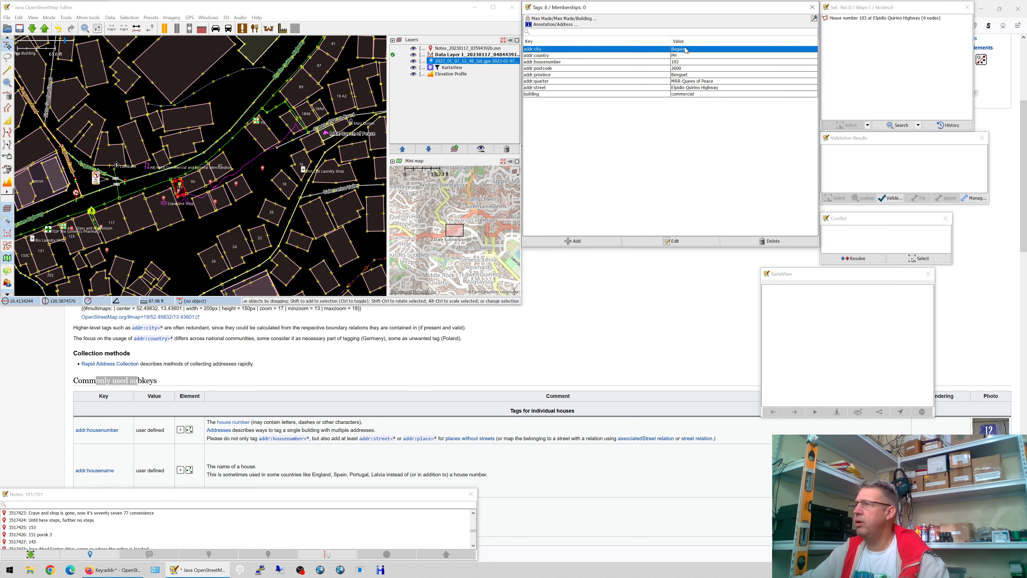
{"action": "left_click", "coordinate": [683, 56], "text": "shift"}
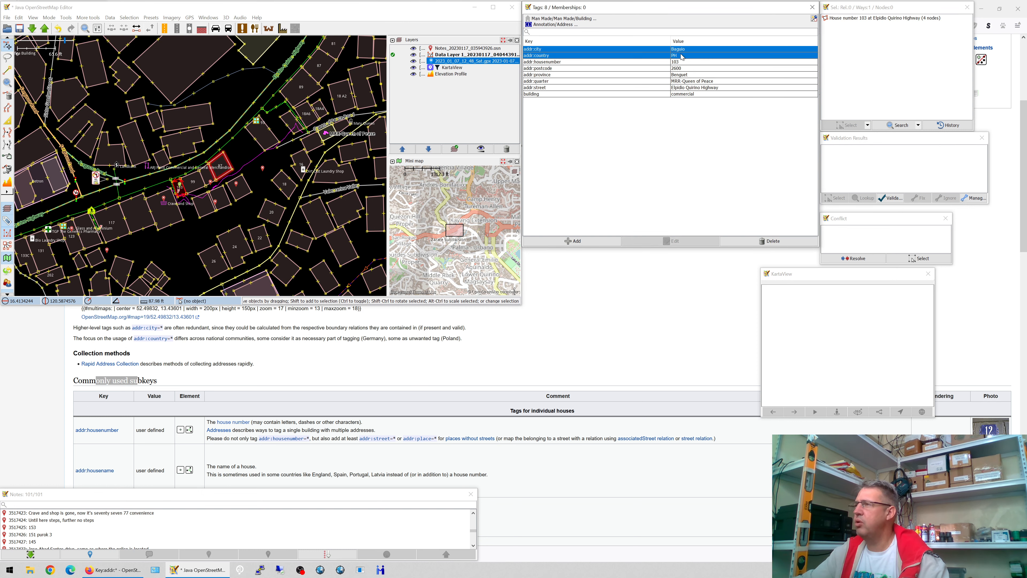
{"action": "left_click", "coordinate": [685, 75], "text": "ctrl"}
{"action": "left_click", "coordinate": [686, 69], "text": "ctrl"}
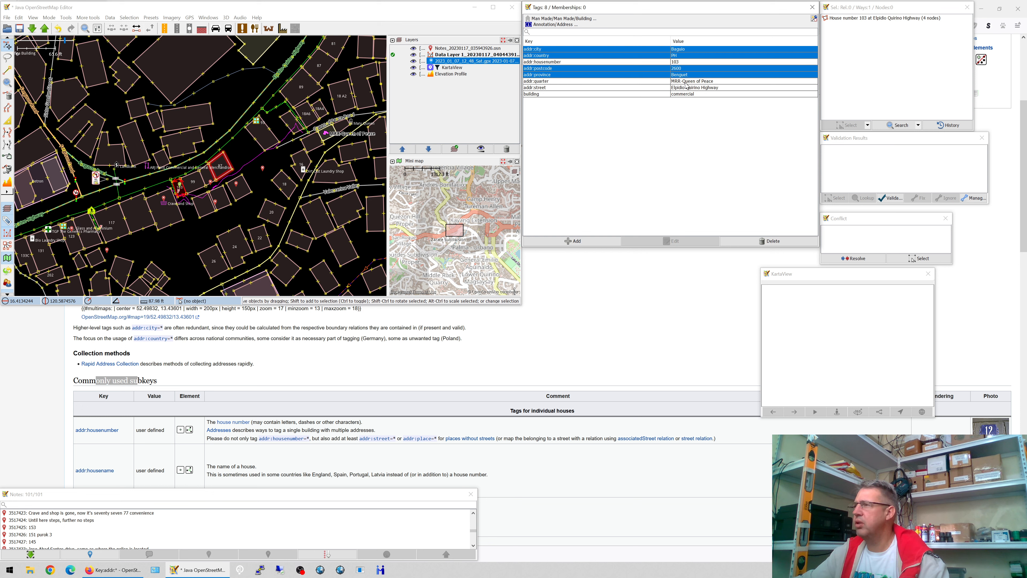
{"action": "left_click", "coordinate": [686, 82], "text": "ctrl"}
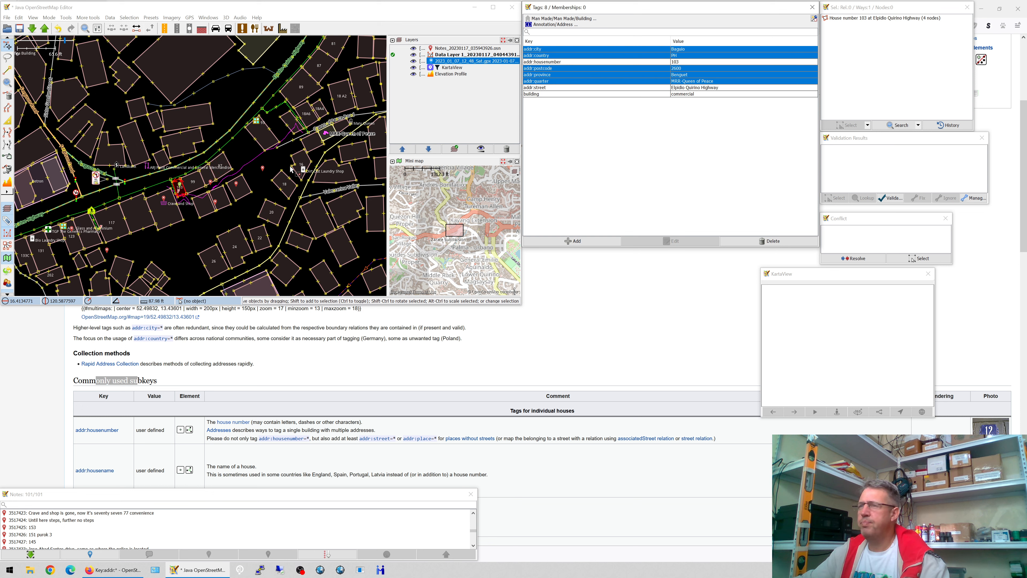
- Paste the copied address tags onto buildings 16 and 18A6
{"action": "left_click", "coordinate": [307, 169]}
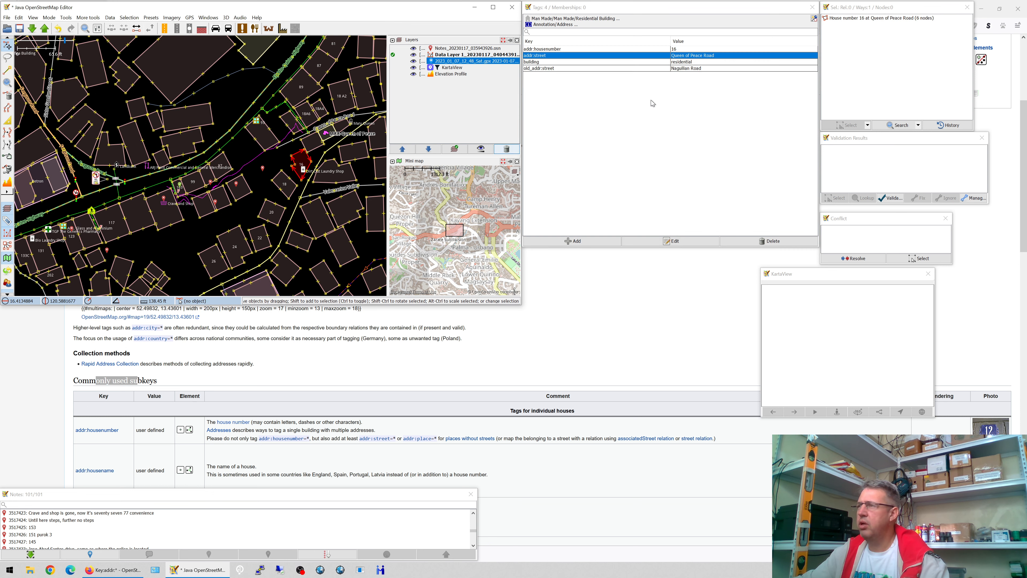
{"action": "left_click", "coordinate": [661, 87]}
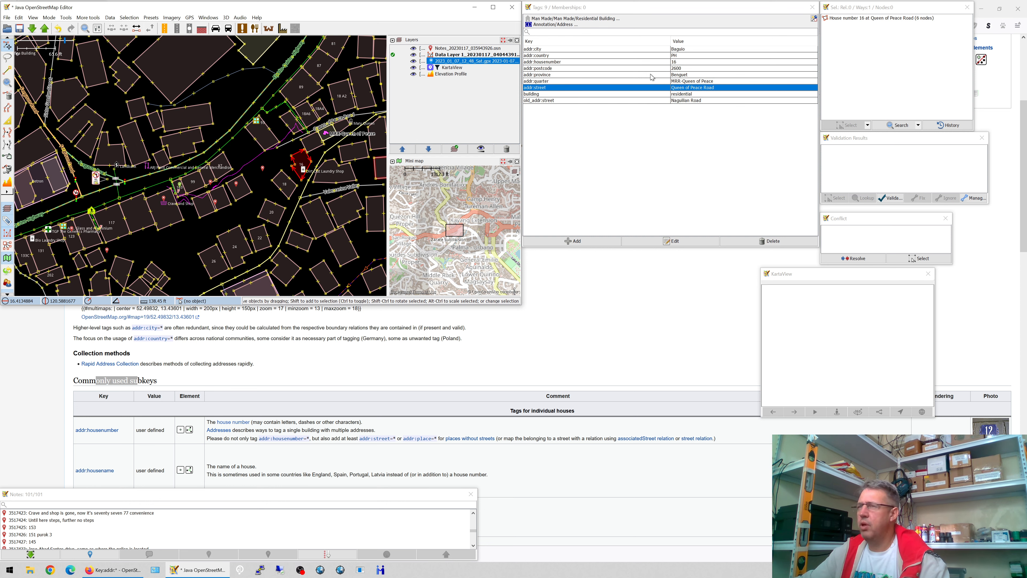
{"action": "left_click", "coordinate": [316, 124]}
{"action": "key", "text": "ctrl+shift+v"}
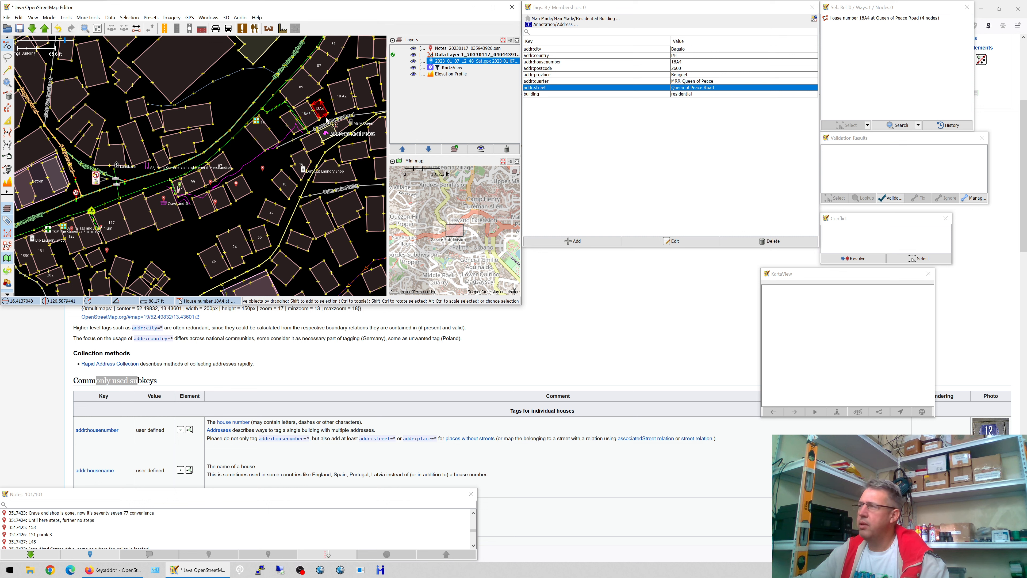
- Paste the copied address tags onto building 18A2, then check building 18's addr:place Purok 2
{"action": "left_click", "coordinate": [346, 112]}
{"action": "key", "text": "ctrl+shift+v"}
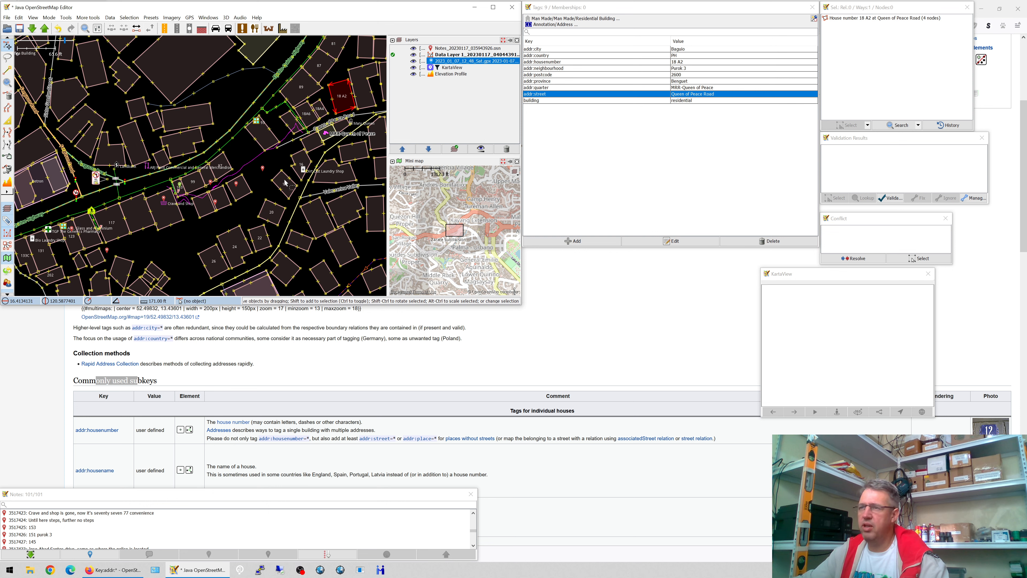
{"action": "left_click", "coordinate": [294, 192]}
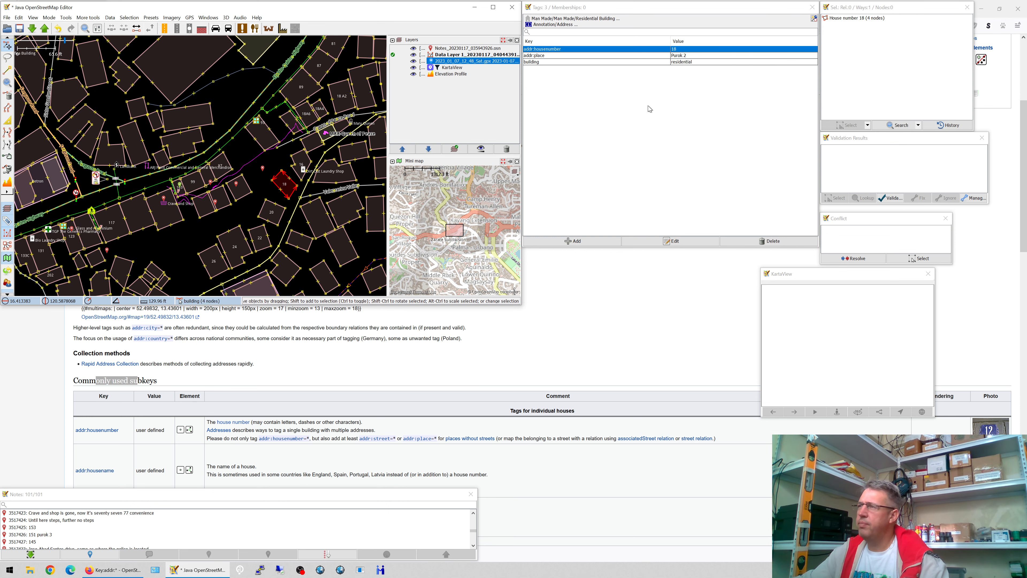
{"action": "left_click", "coordinate": [606, 57]}
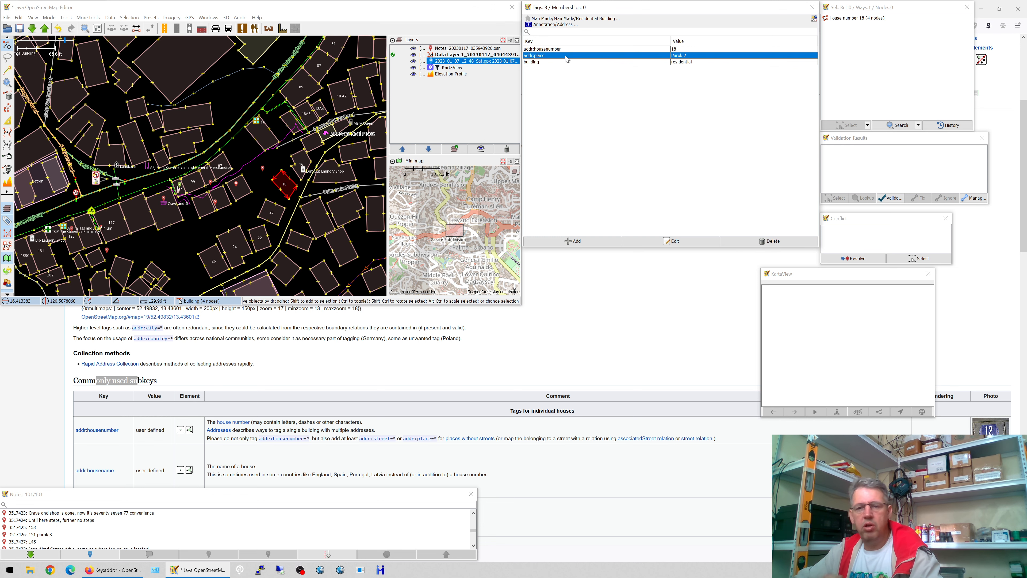
- Pan along the road near building 18 and check its name tag, Labsan Street
{"action": "left_click_drag", "start_coordinate": [375, 62], "coordinate": [169, 210]}
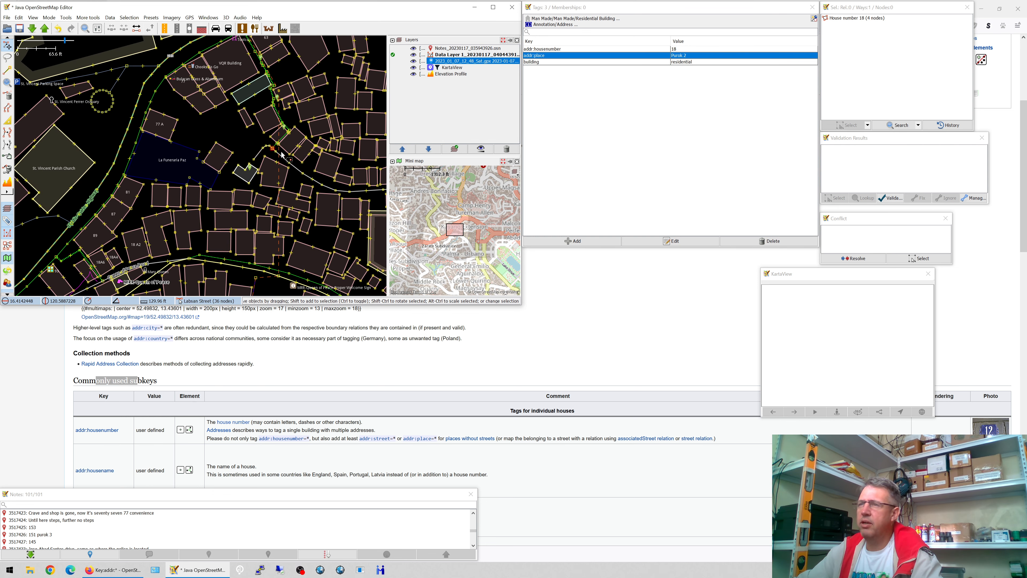
{"action": "left_click_drag", "start_coordinate": [329, 186], "coordinate": [243, 190]}
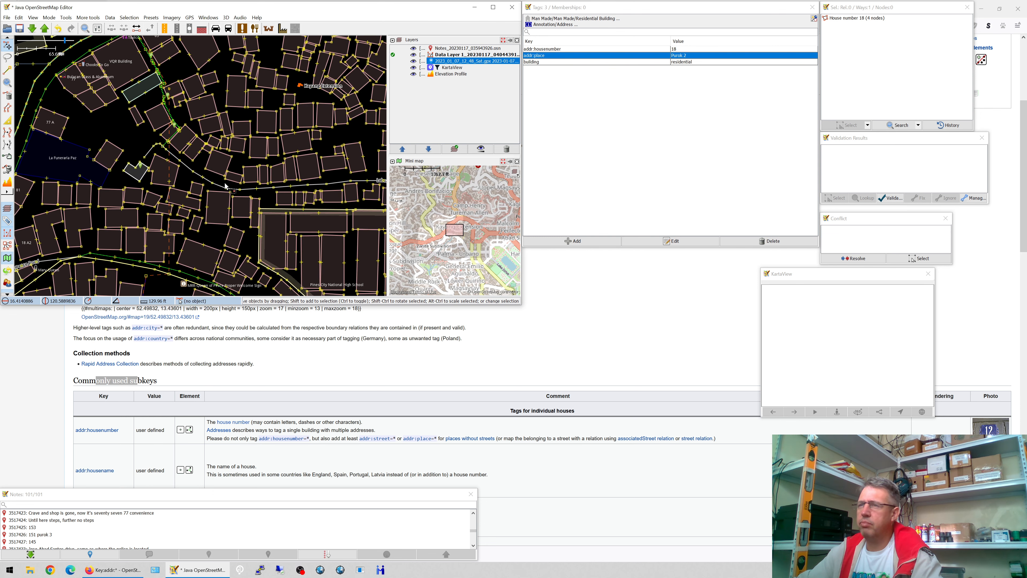
{"action": "left_click", "coordinate": [251, 191]}
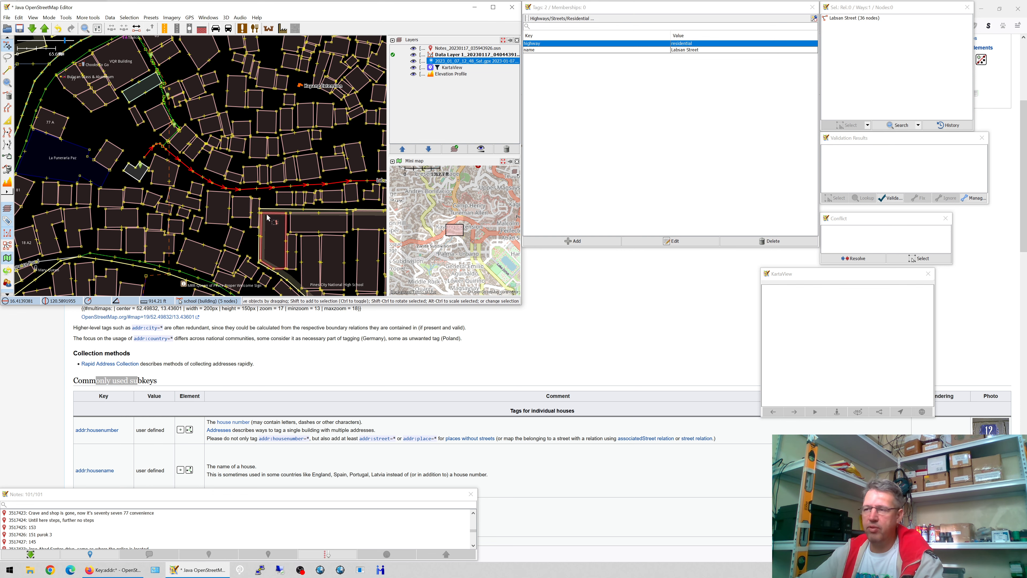
{"action": "left_click_drag", "start_coordinate": [332, 199], "coordinate": [223, 177]}
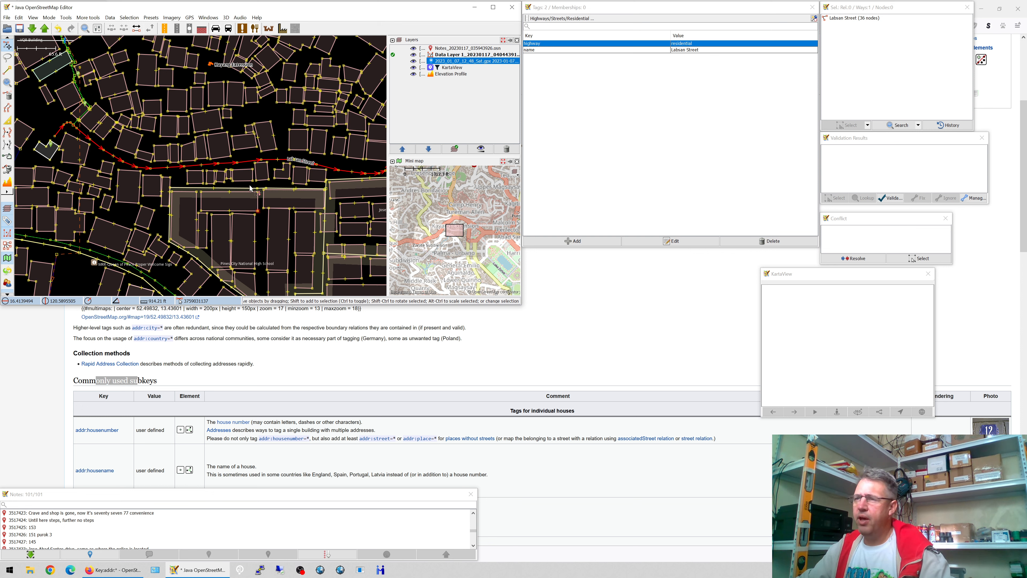
{"action": "left_click_drag", "start_coordinate": [145, 170], "coordinate": [394, 233]}
{"action": "left_click_drag", "start_coordinate": [243, 217], "coordinate": [257, 171]}
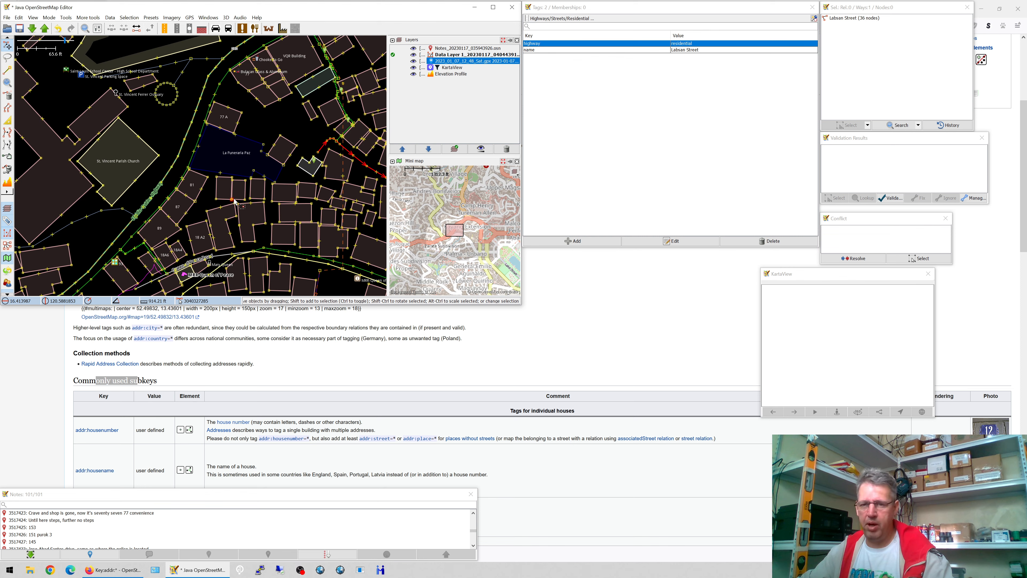
{"action": "left_click_drag", "start_coordinate": [235, 201], "coordinate": [262, 147]}
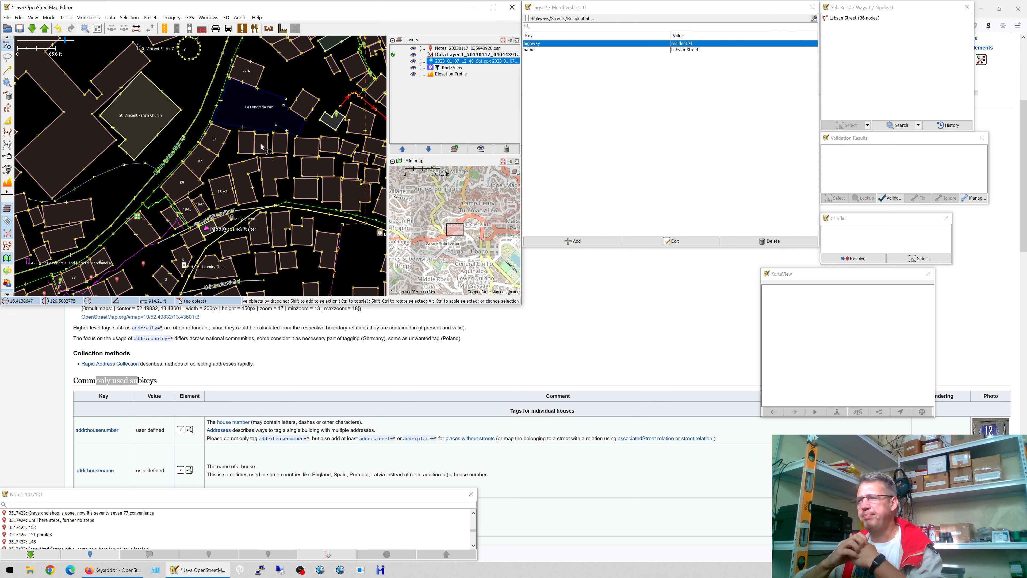
{"action": "left_click_drag", "start_coordinate": [165, 266], "coordinate": [243, 193]}
{"action": "left_click", "coordinate": [194, 210]}
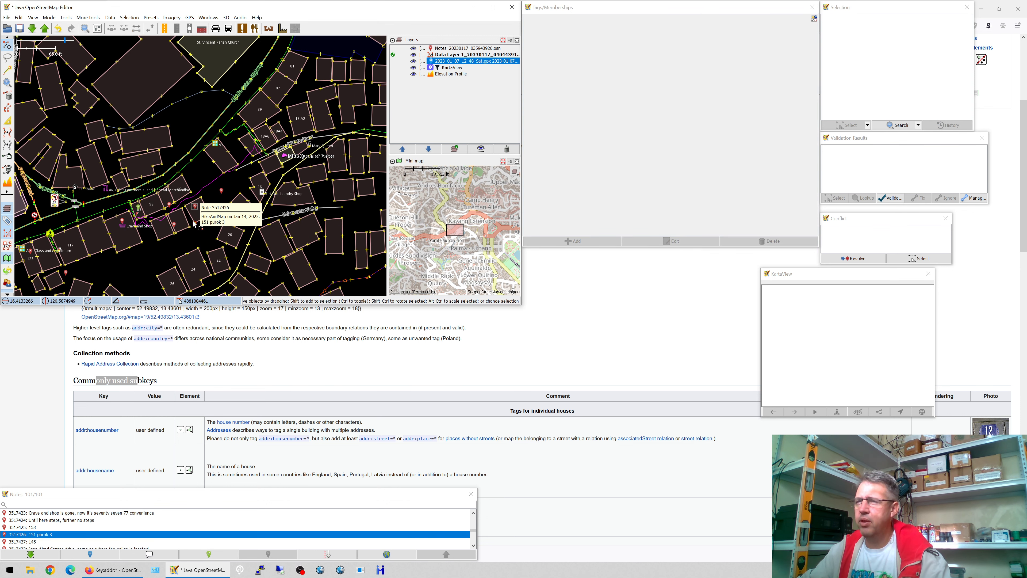
{"action": "left_click", "coordinate": [197, 217]}
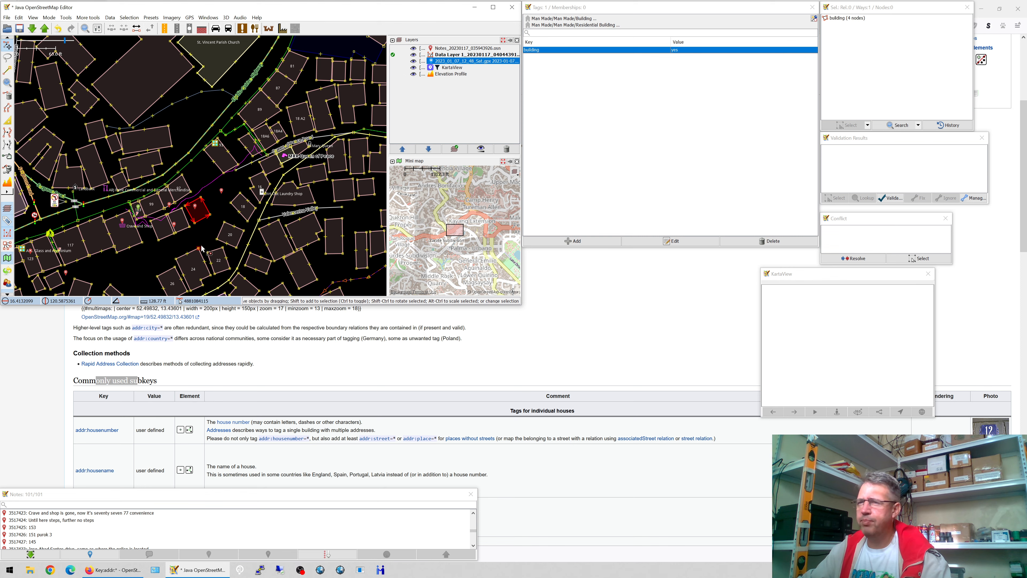
{"action": "left_click_drag", "start_coordinate": [207, 247], "coordinate": [213, 208]}
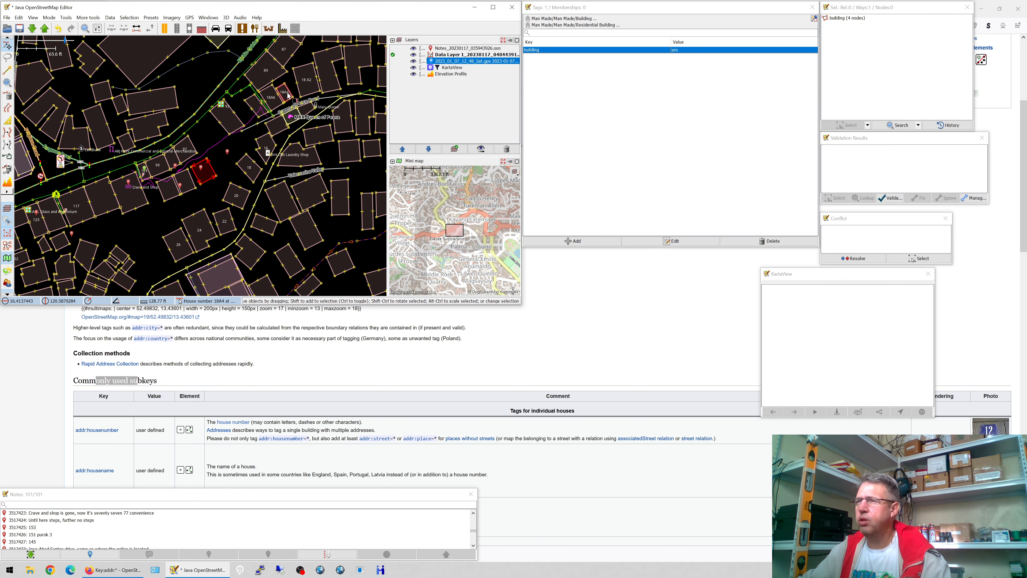
{"action": "left_click", "coordinate": [279, 116]}
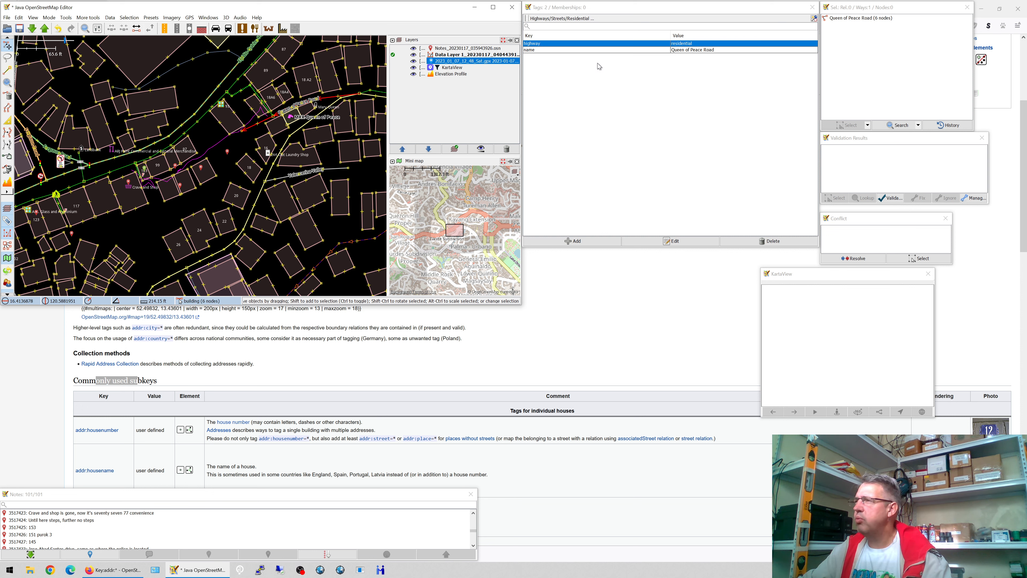
- Change the road's name tag to noname=yes, leaving it an unnamed residential way
{"action": "double_click", "coordinate": [666, 50]}
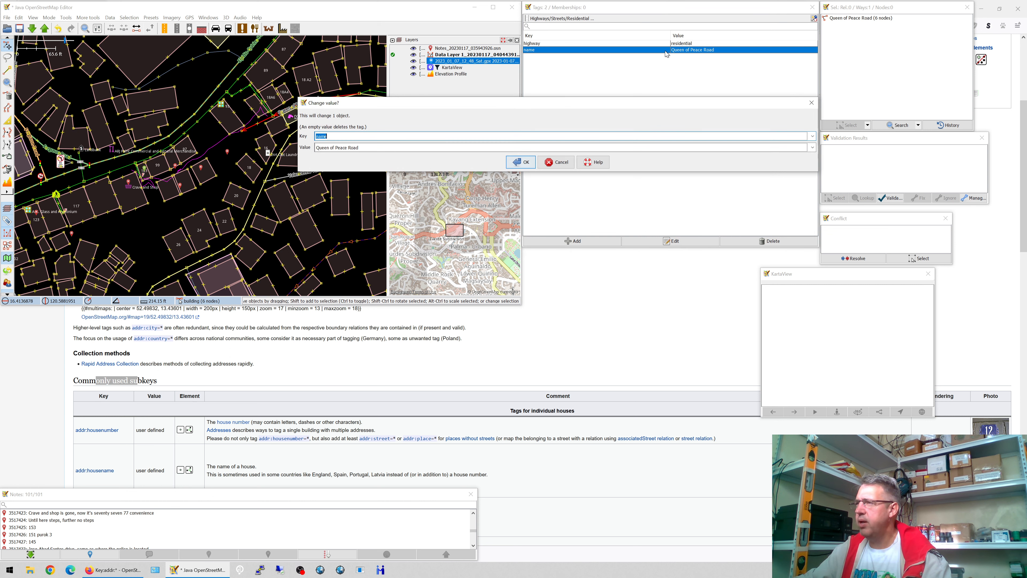
{"action": "type", "text": "noname"}
{"action": "key", "text": "Tab"}
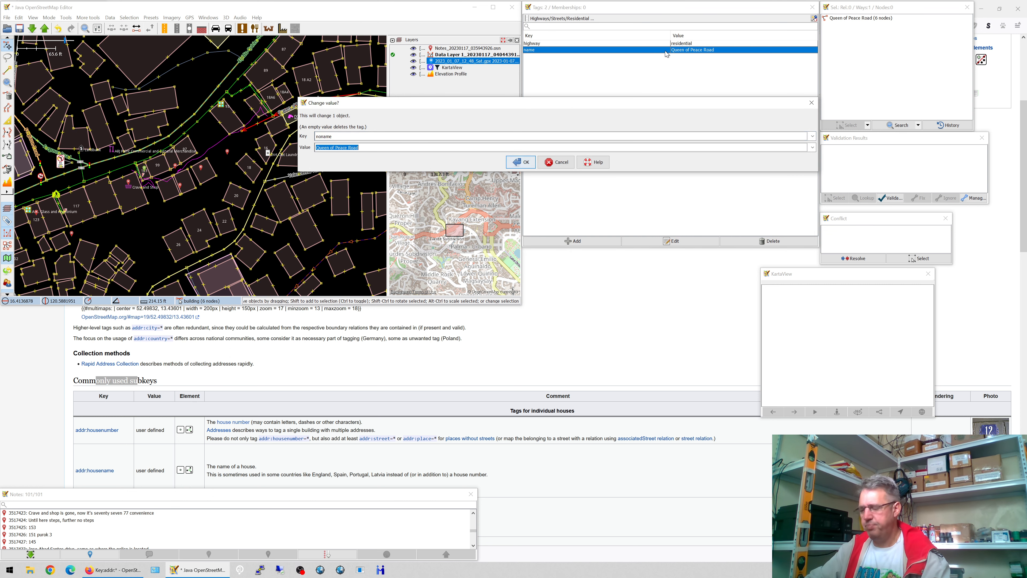
{"action": "type", "text": "yes"}
{"action": "key", "text": "Return"}
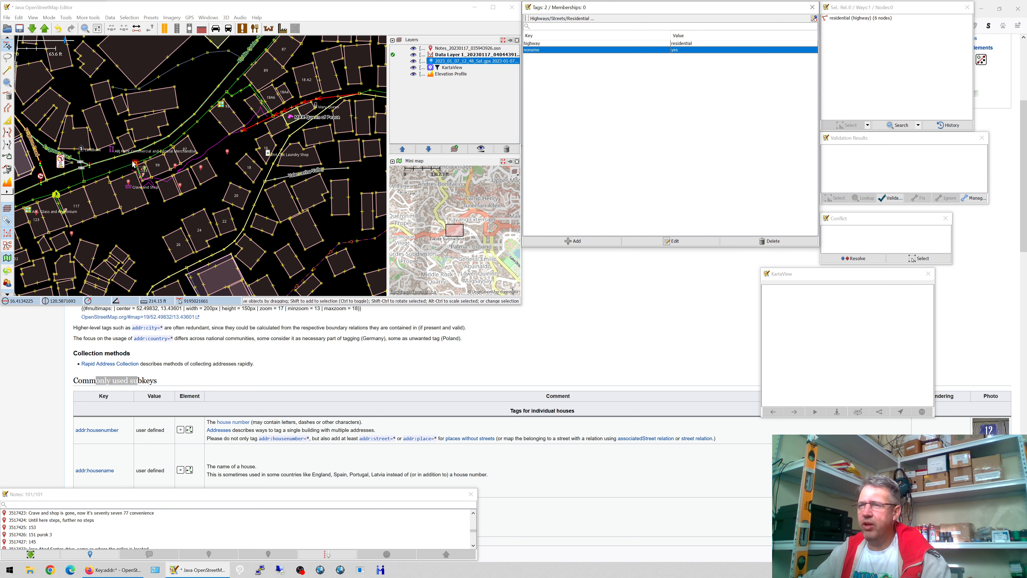
{"action": "left_click", "coordinate": [205, 170]}
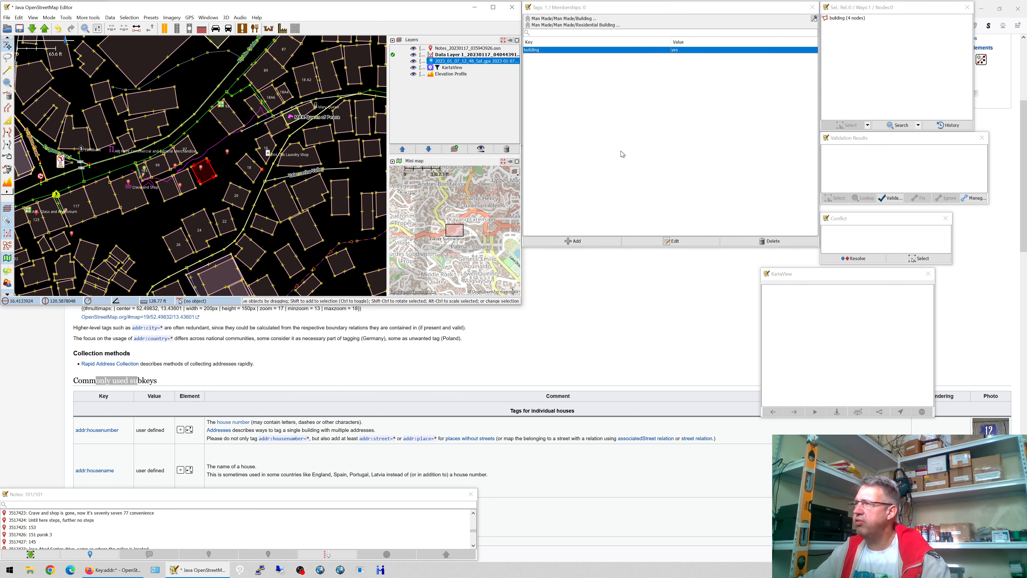
{"action": "key", "text": "ctrl+shift+v"}
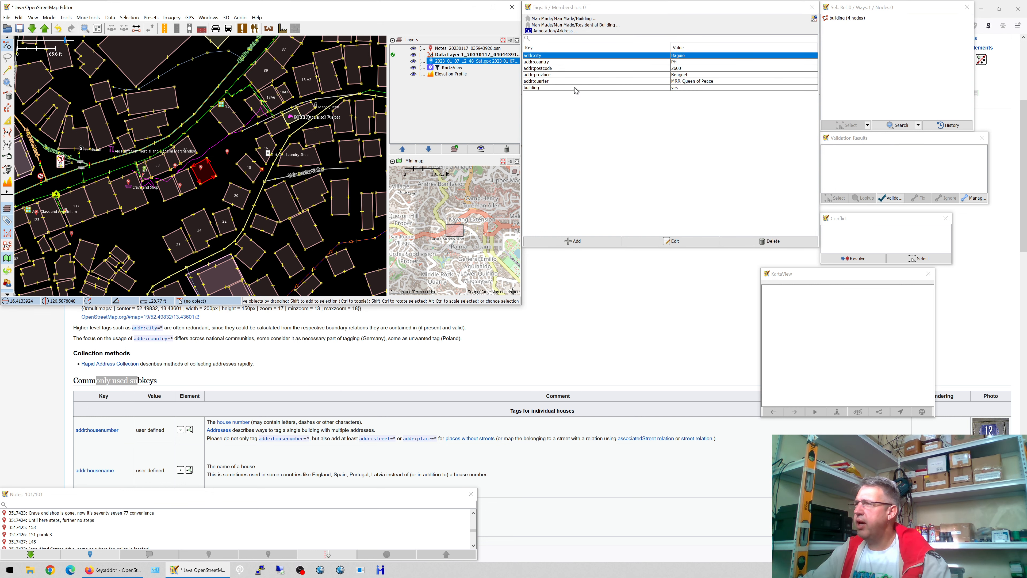
{"action": "left_click", "coordinate": [576, 241]}
{"action": "type", "text": "addr:housenumber"}
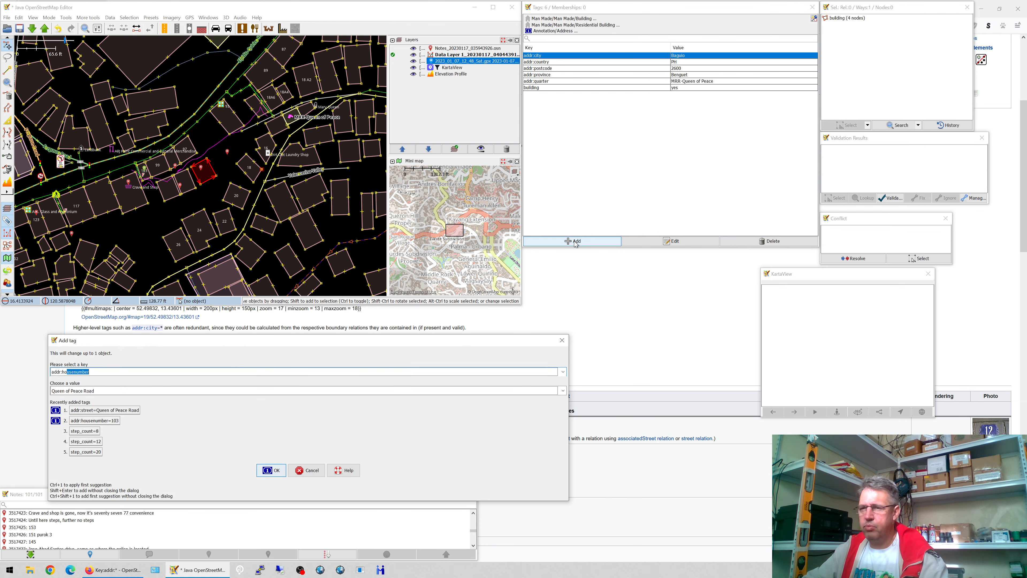
{"action": "key", "text": "Tab"}
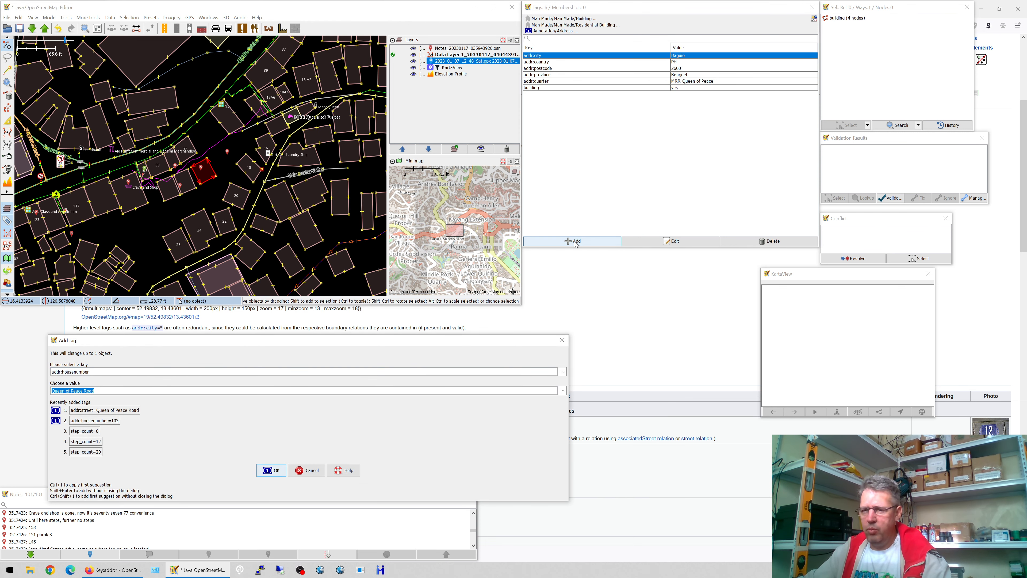
{"action": "key", "text": "Return"}
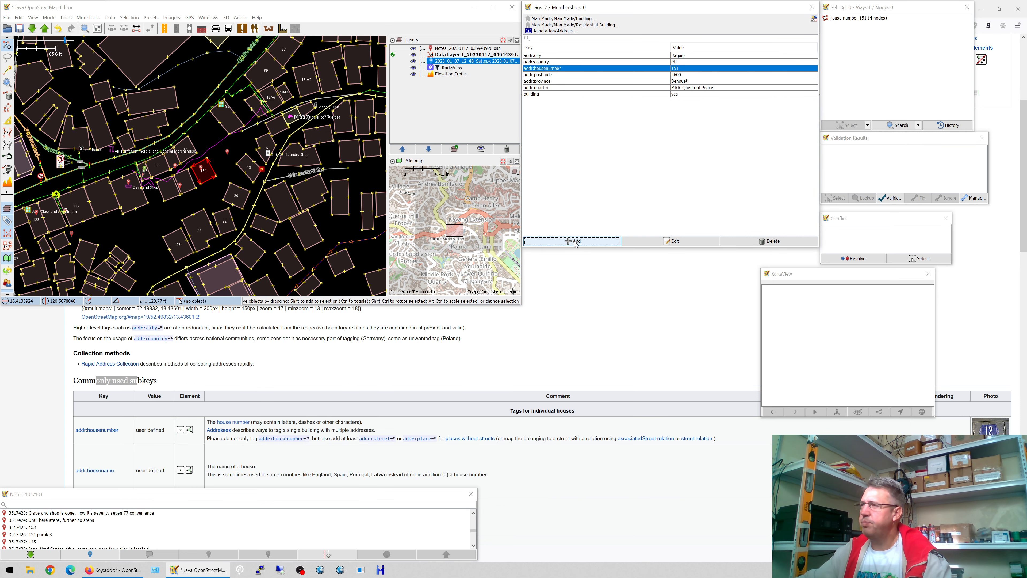
{"action": "left_click", "coordinate": [202, 170]}
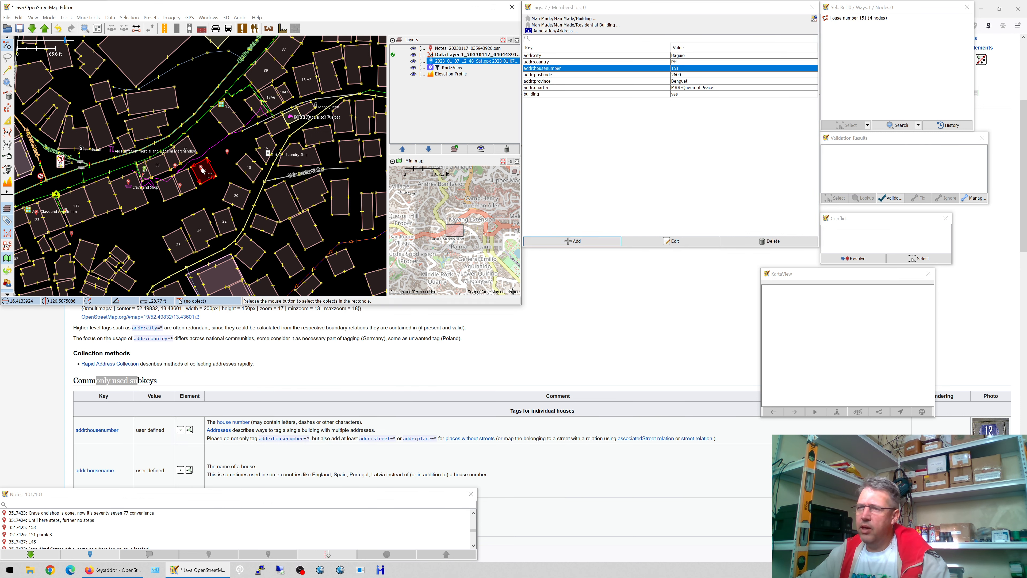
{"action": "left_click", "coordinate": [231, 554]}
{"action": "type", "text": "don"}
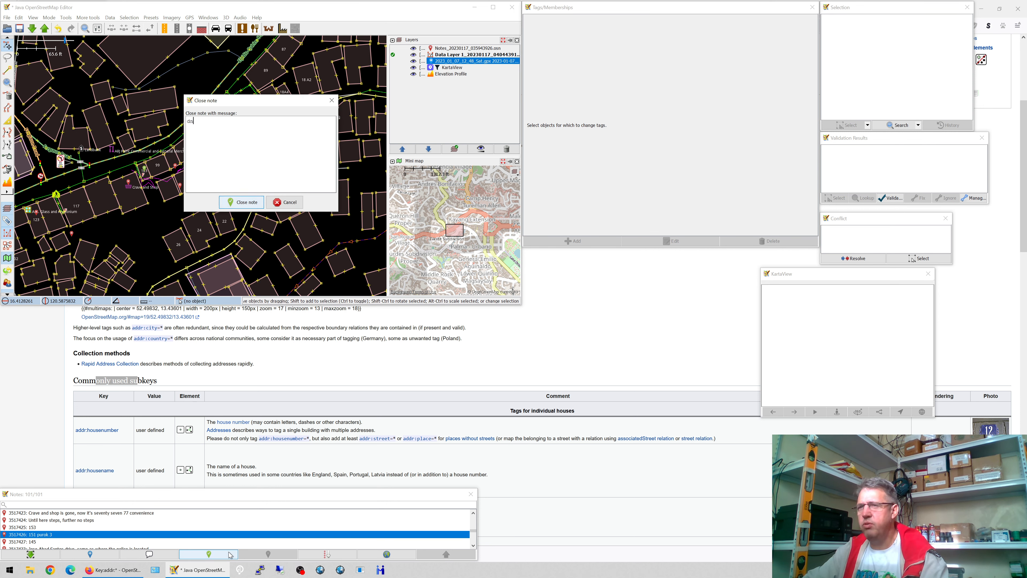
{"action": "type", "text": "e"}
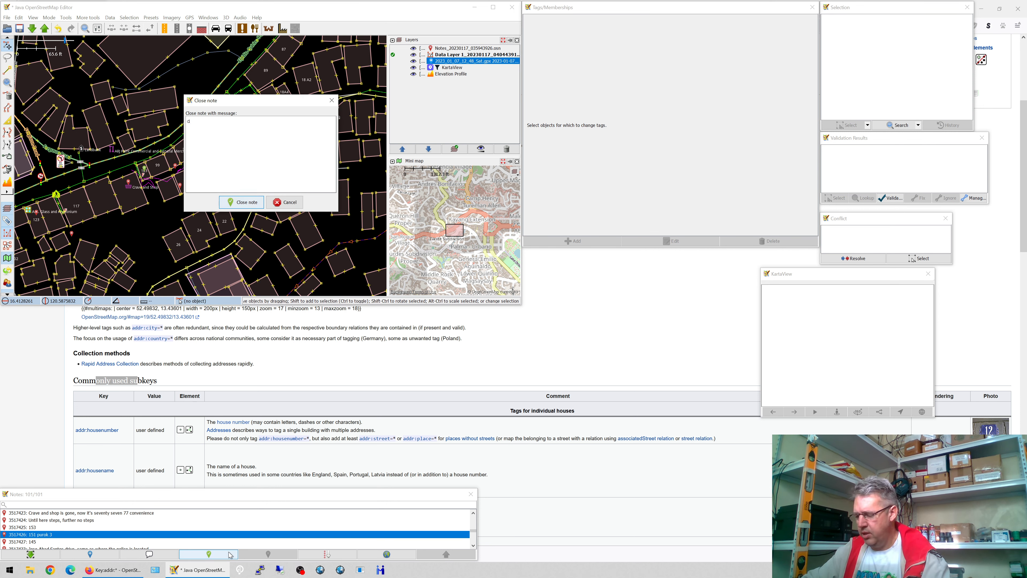
{"action": "key", "text": "Left"}
{"action": "key", "text": "Left"}
{"action": "type", "text": "o"}
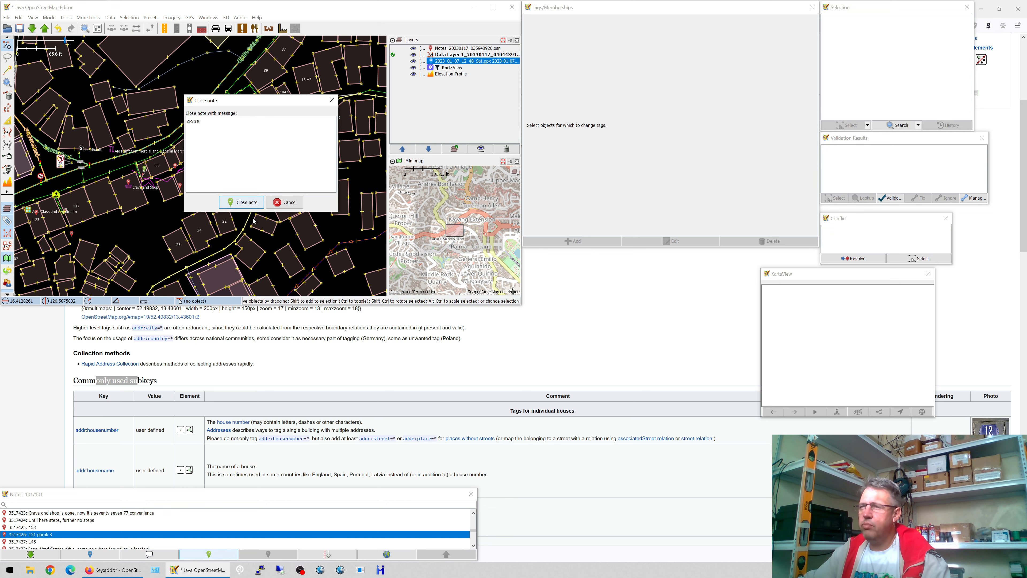
{"action": "left_click", "coordinate": [248, 203]}
{"action": "left_click", "coordinate": [216, 172]}
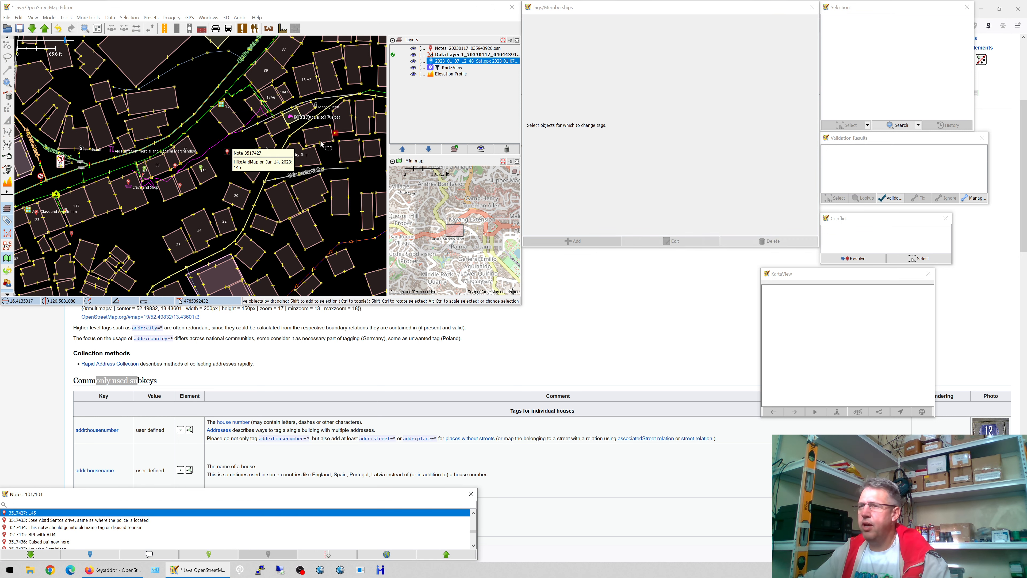
- Add the tag addr:place=Purok 3 to building 151
{"action": "left_click", "coordinate": [576, 242]}
{"action": "type", "text": "addr:place"}
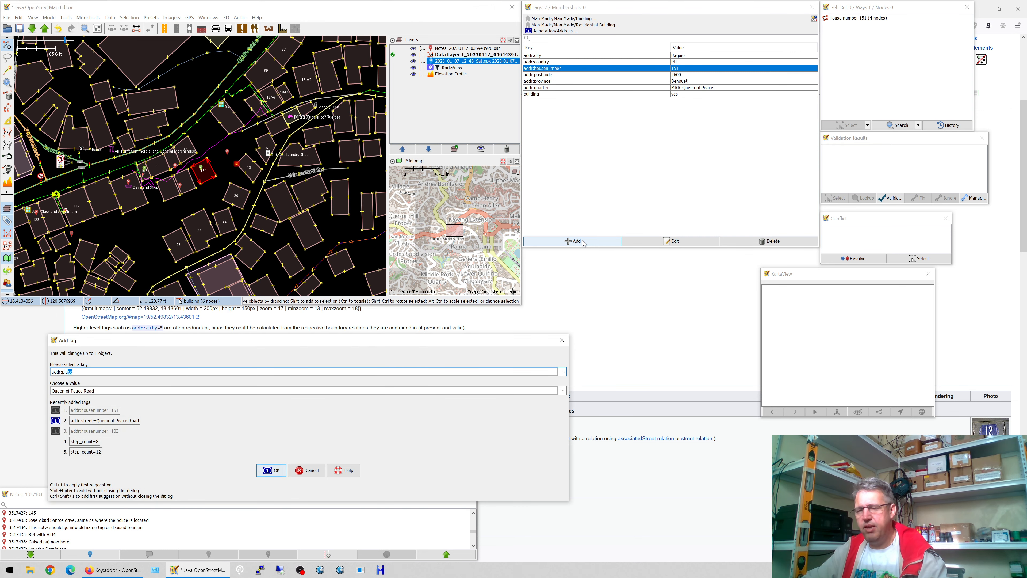
{"action": "key", "text": "Tab"}
{"action": "type", "text": "Purok "}
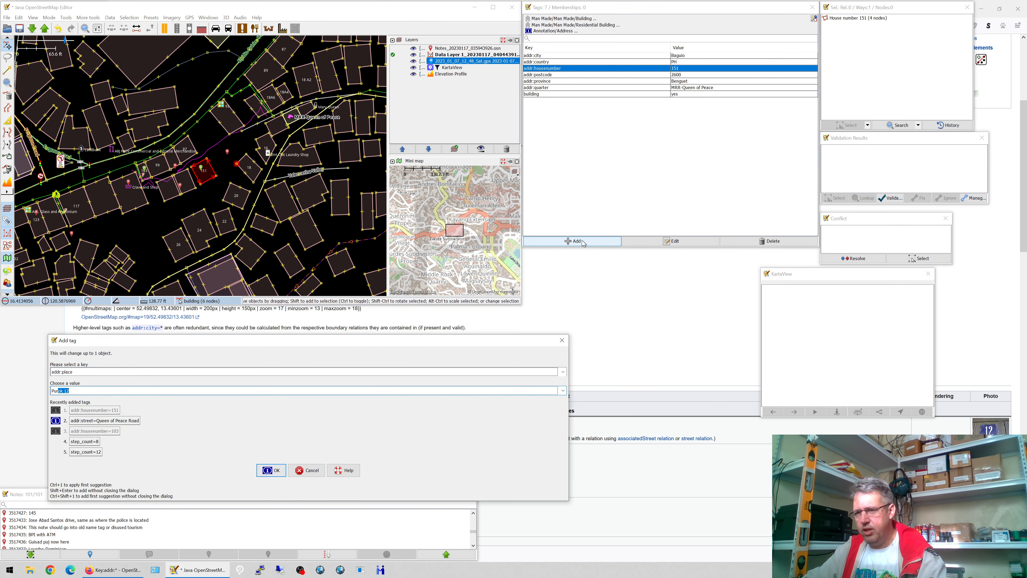
{"action": "type", "text": "3"}
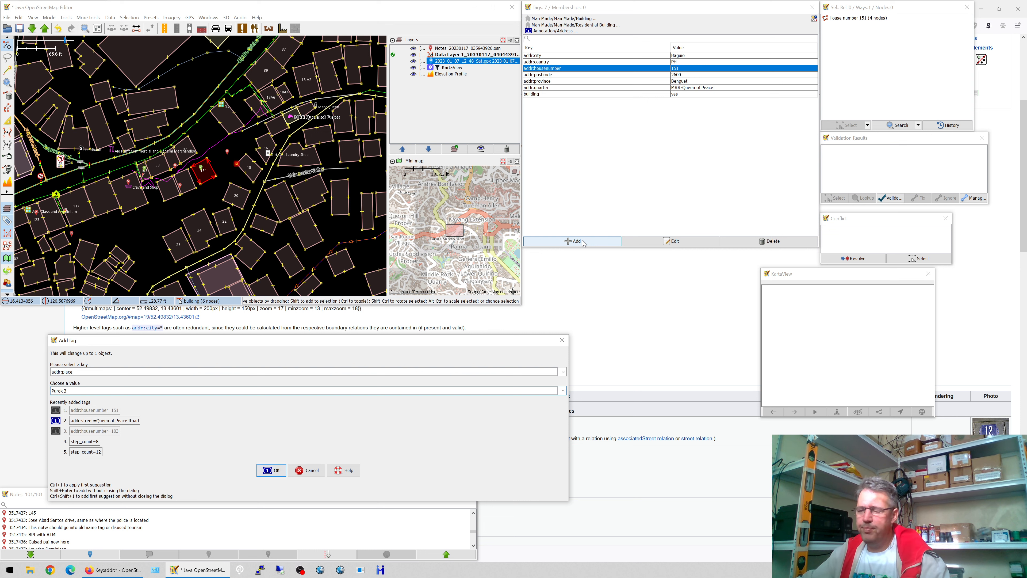
{"action": "left_click", "coordinate": [271, 470]}
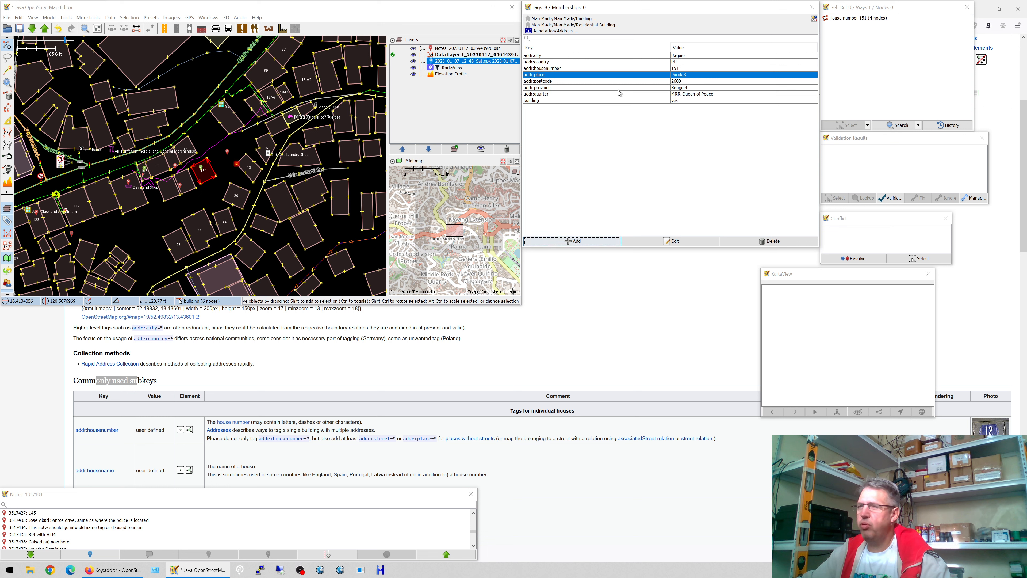
- After comparing with neighbouring house 16, set building 151 to building=residential and start the upload
{"action": "left_click", "coordinate": [266, 144]}
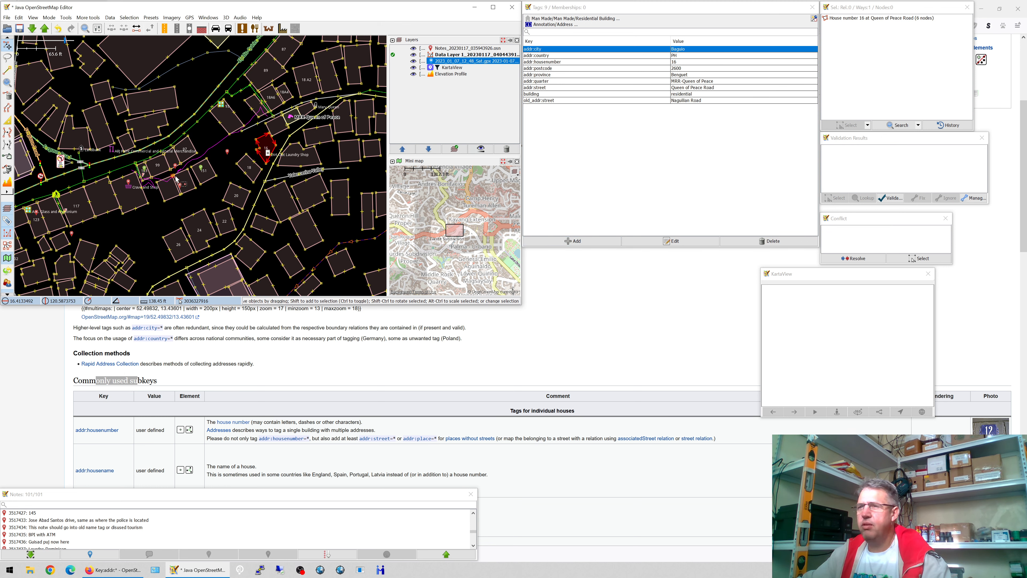
{"action": "left_click", "coordinate": [213, 180]}
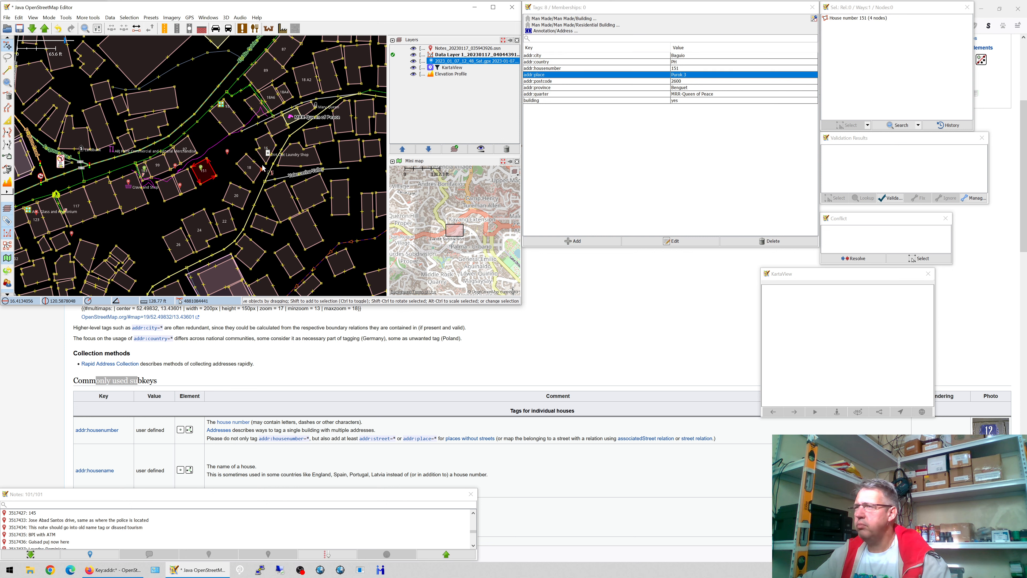
{"action": "left_click", "coordinate": [267, 142]}
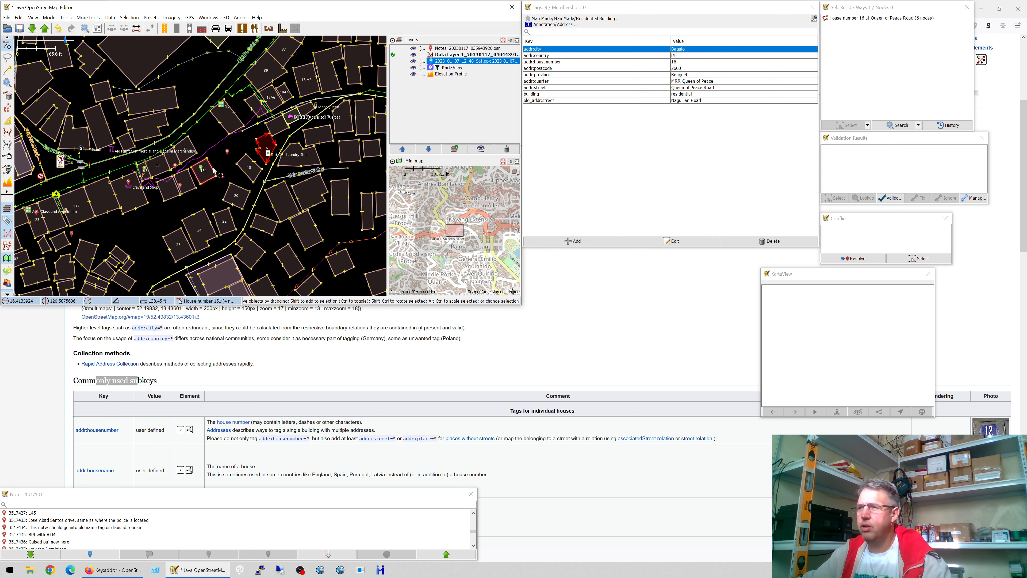
{"action": "left_click", "coordinate": [205, 171]}
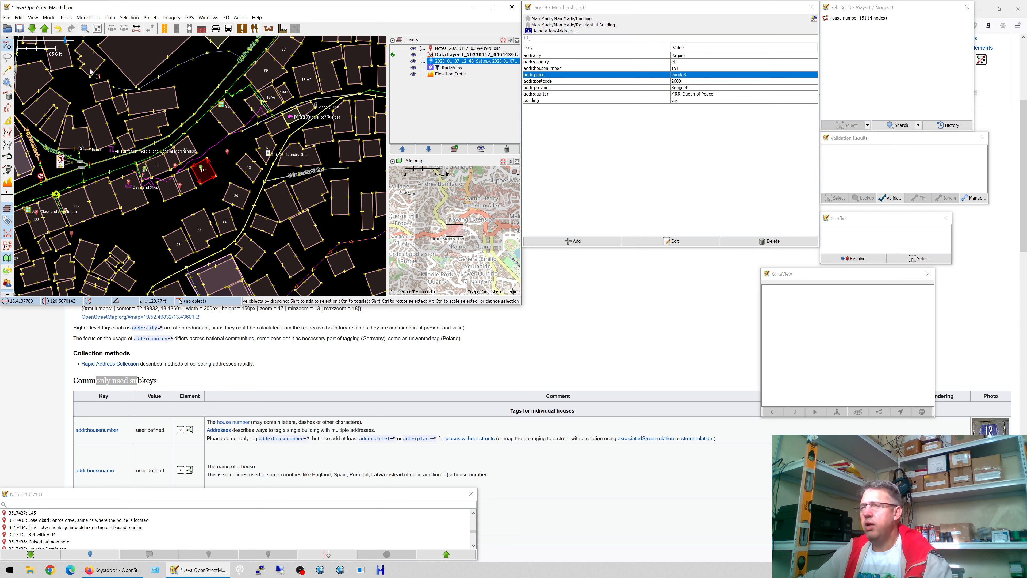
{"action": "left_click", "coordinate": [727, 103]}
{"action": "double_click", "coordinate": [725, 104]}
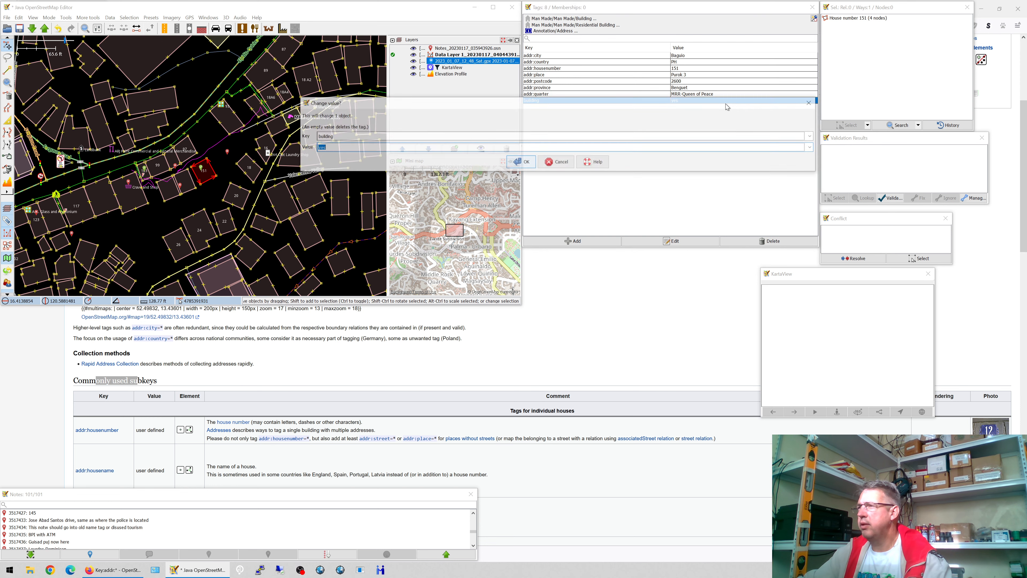
{"action": "type", "text": "residential"}
{"action": "key", "text": "Return"}
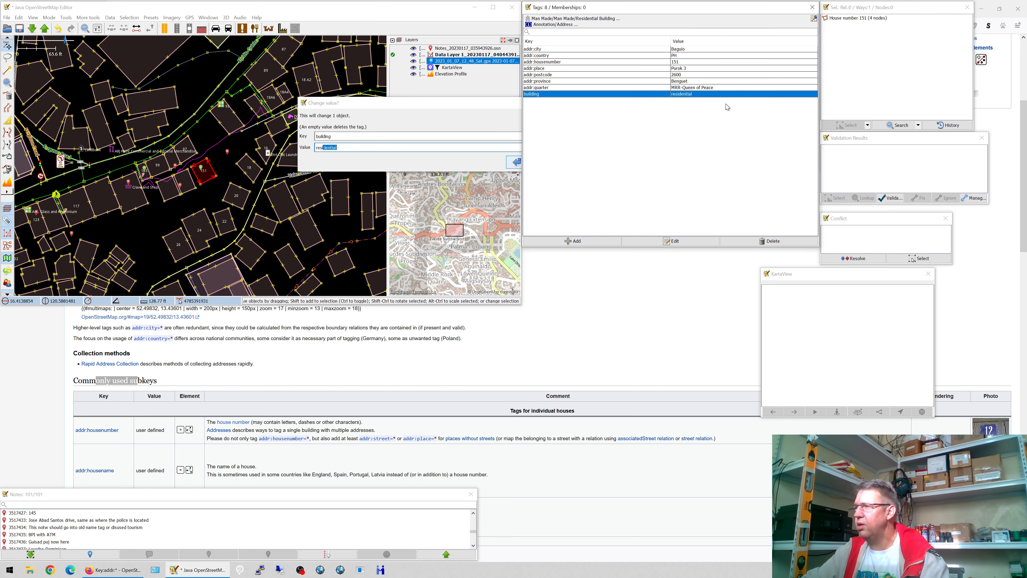
{"action": "left_click", "coordinate": [44, 28]}
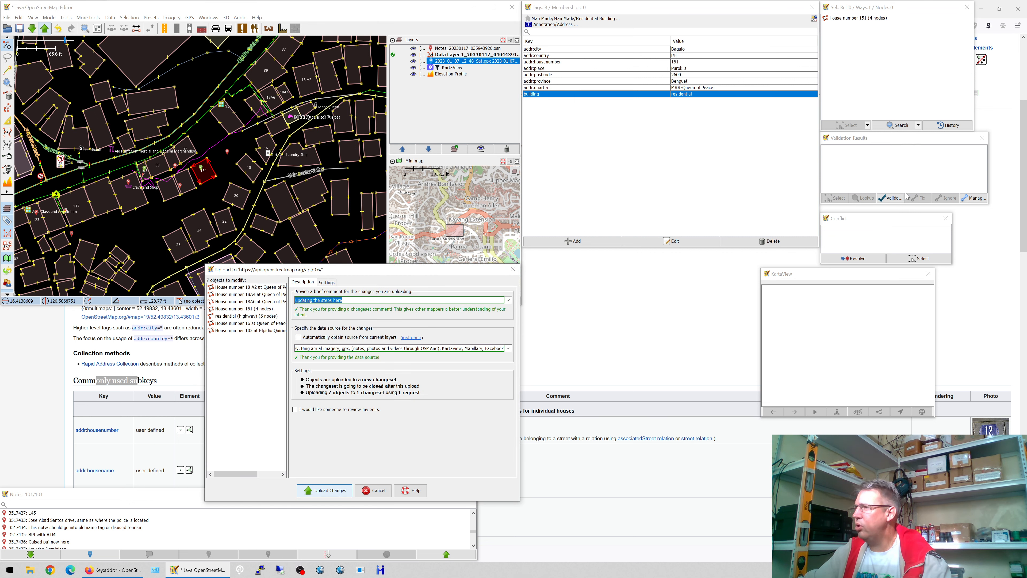
{"action": "left_click", "coordinate": [373, 490]}
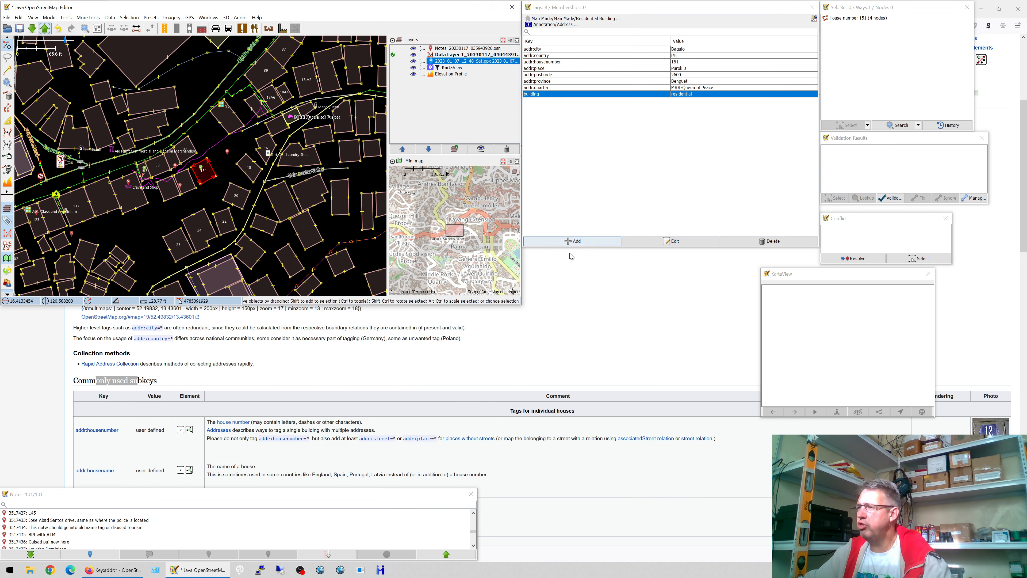
{"action": "left_click", "coordinate": [574, 241]}
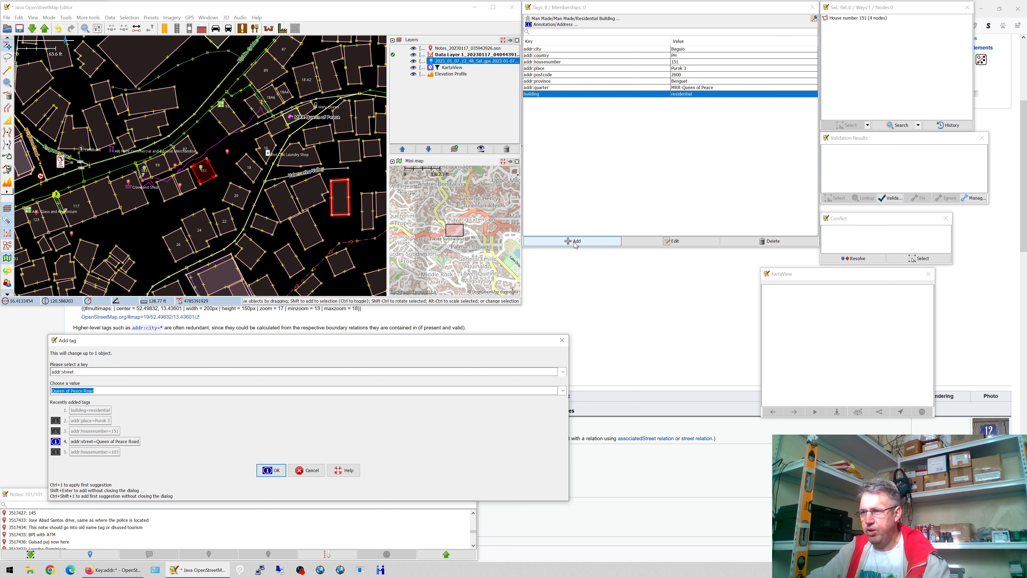
{"action": "type", "text": "RQu"}
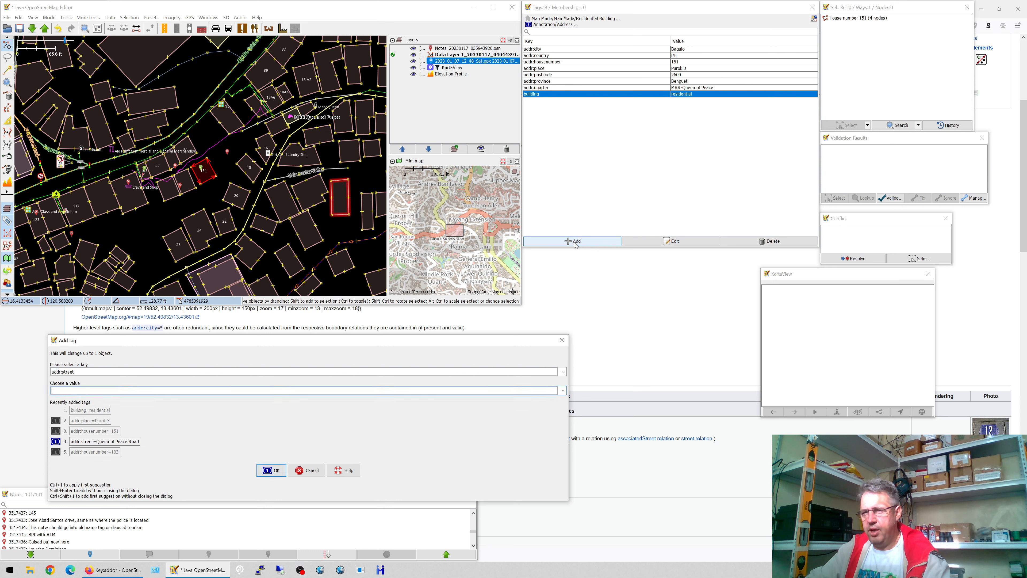
{"action": "key", "text": "BackSpace"}
{"action": "key", "text": "BackSpace"}
{"action": "key", "text": "BackSpace"}
{"action": "type", "text": "Quee"}
{"action": "key", "text": "Return"}
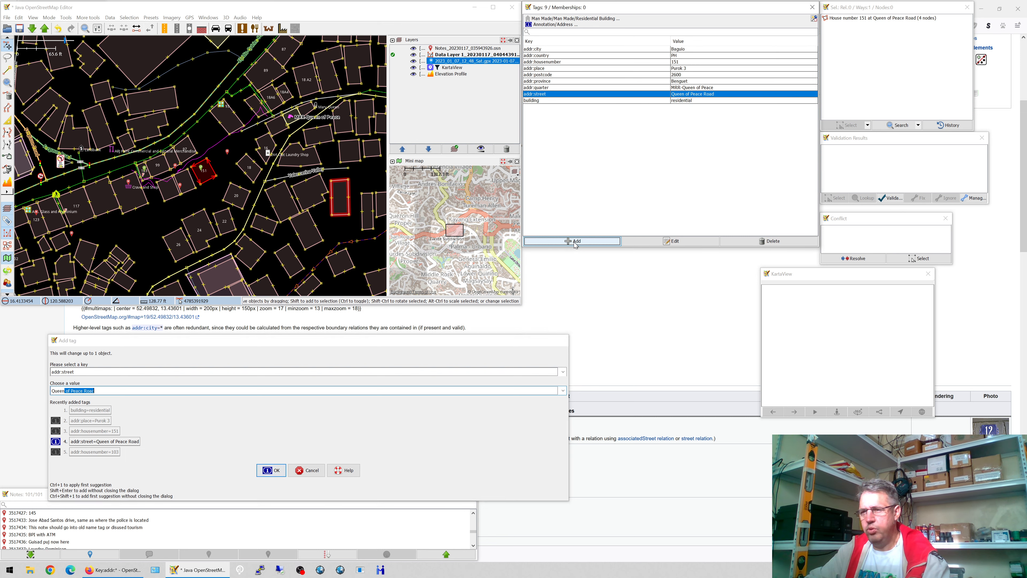
{"action": "left_click", "coordinate": [45, 28]}
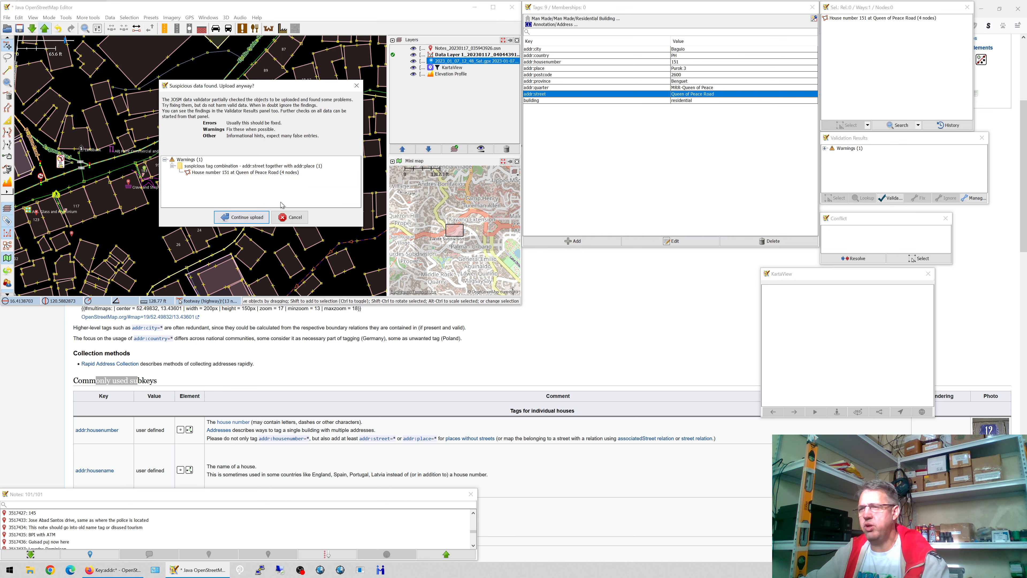
{"action": "left_click", "coordinate": [263, 214]}
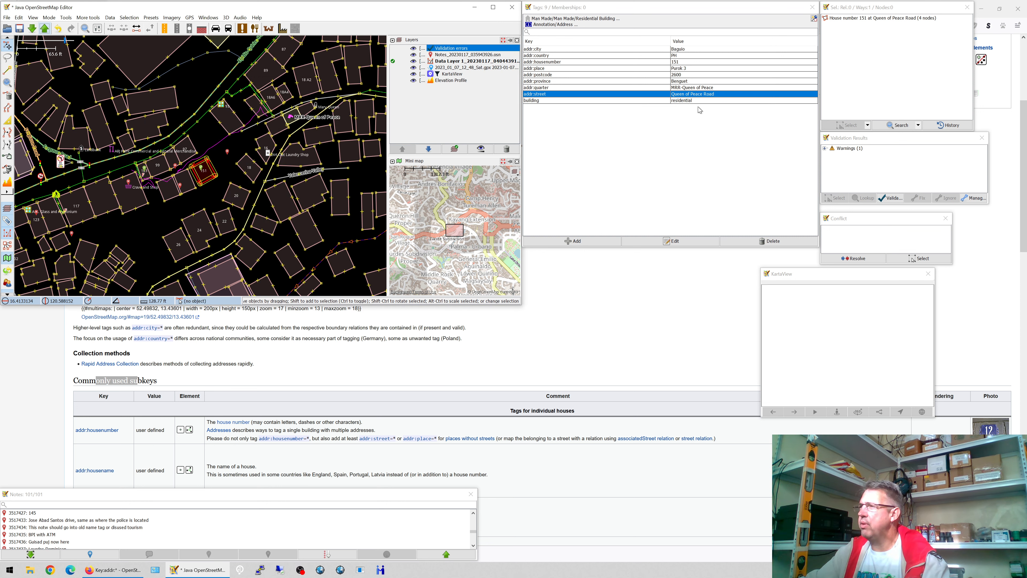
{"action": "left_click", "coordinate": [770, 241]}
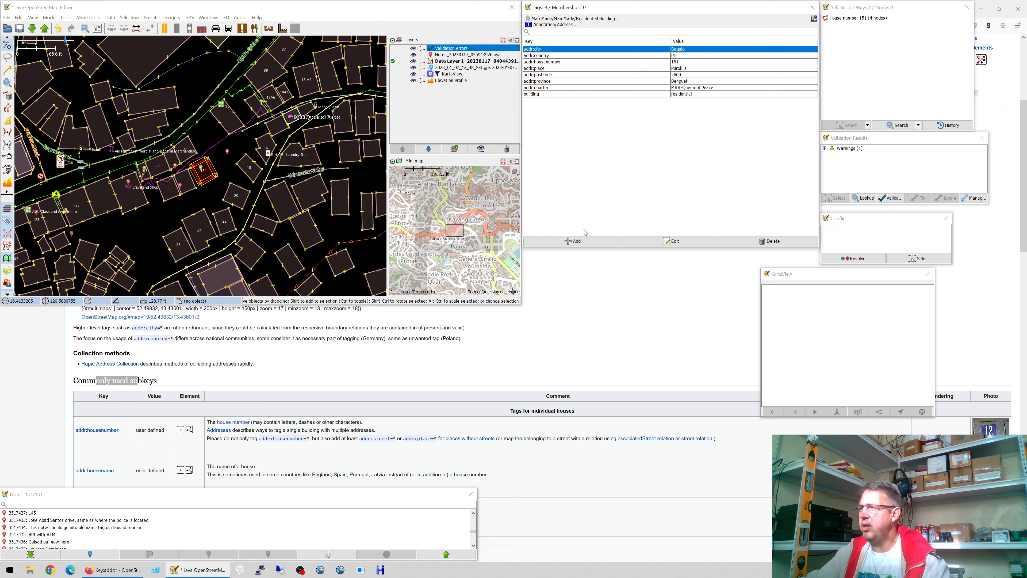
{"action": "left_click", "coordinate": [576, 241]}
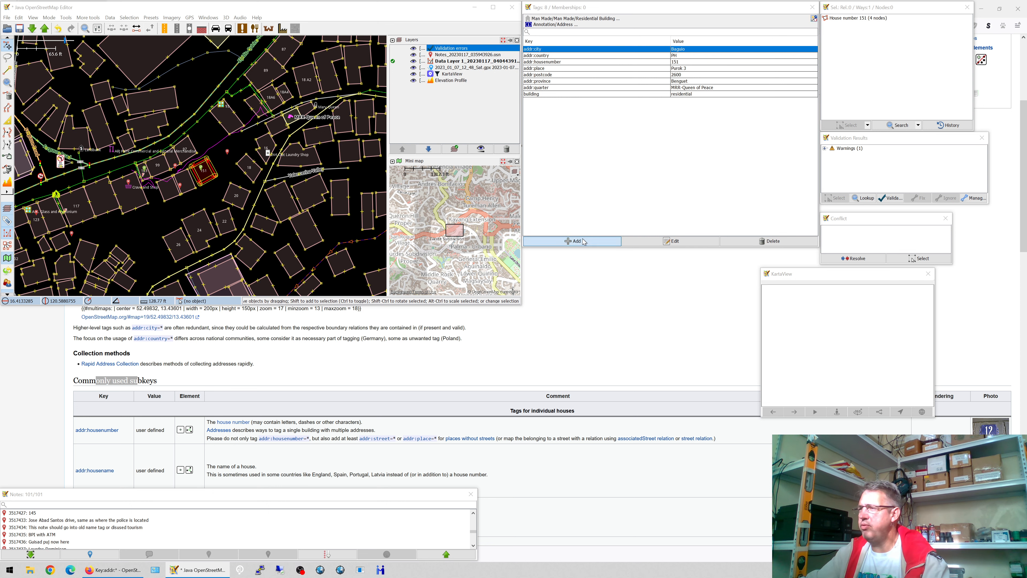
{"action": "key", "text": "Tab"}
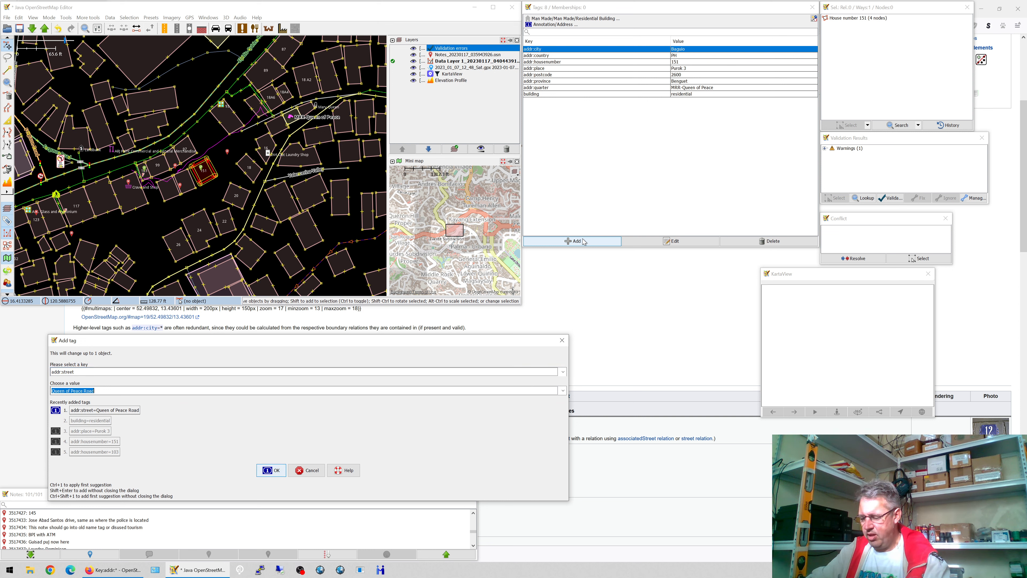
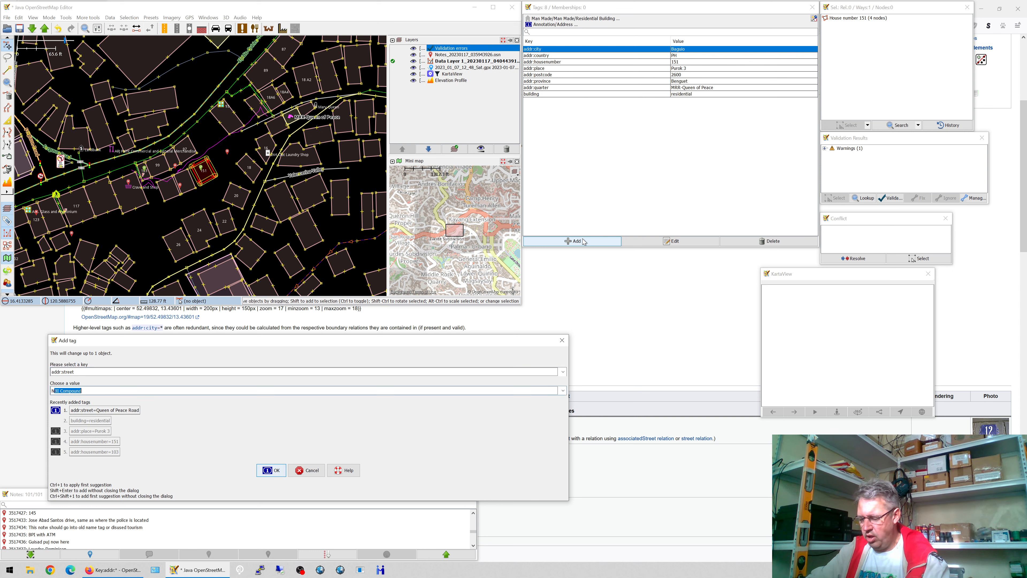
{"action": "key", "text": "Return"}
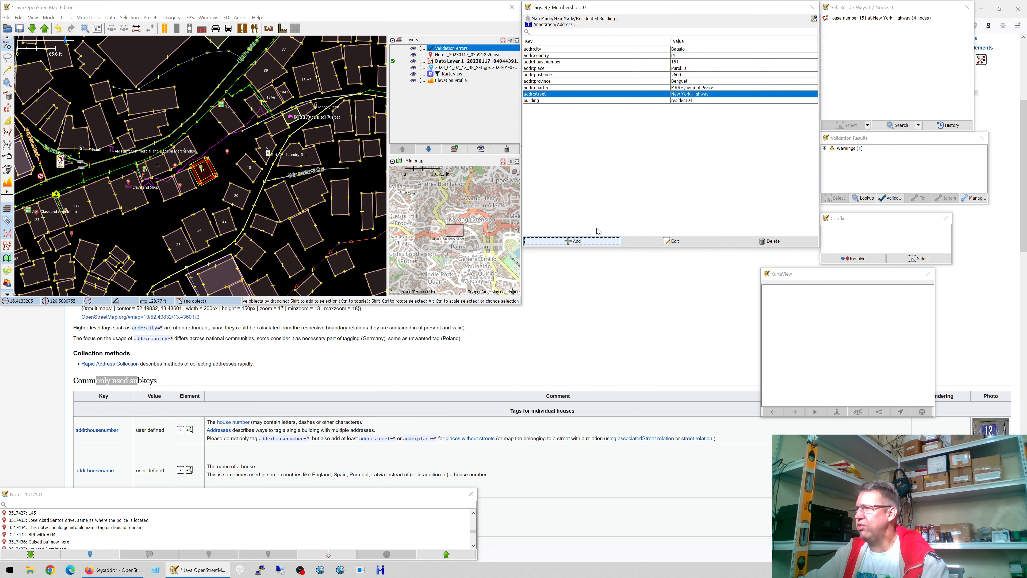
- Rename house 151's addr:place key to _addr:place
{"action": "double_click", "coordinate": [561, 70]}
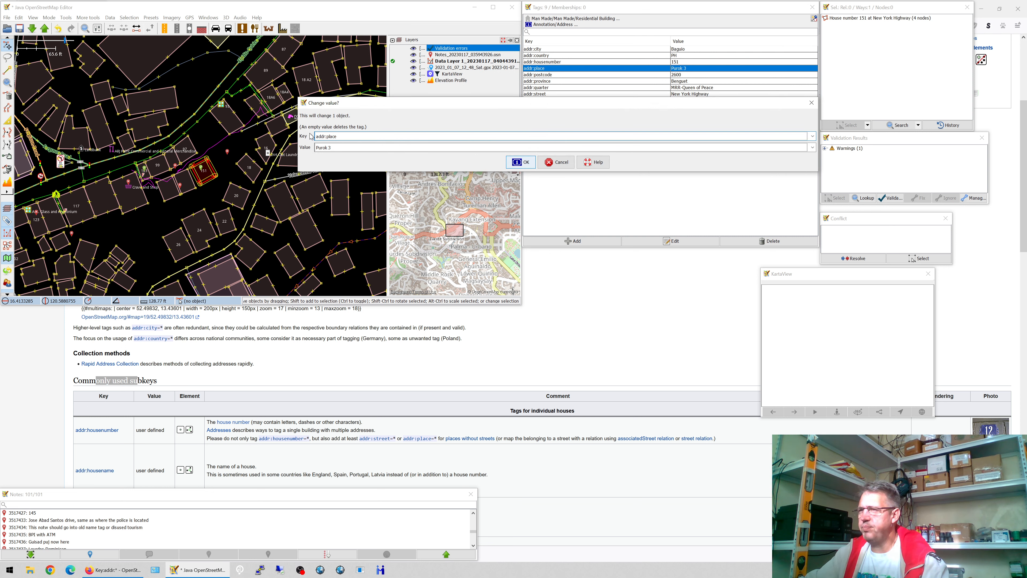
{"action": "left_click", "coordinate": [318, 137]}
{"action": "type", "text": "_"}
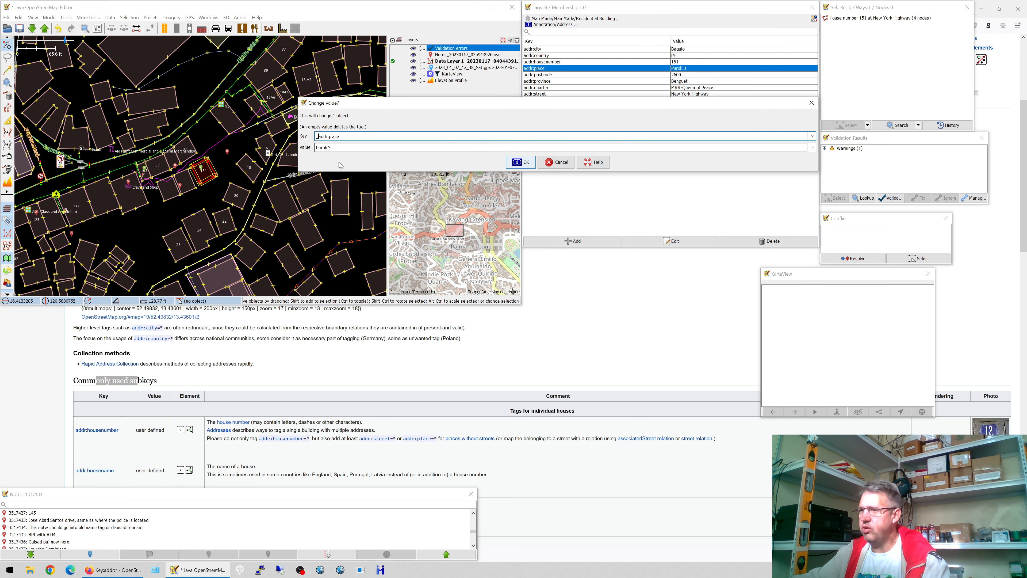
{"action": "left_click", "coordinate": [517, 163]}
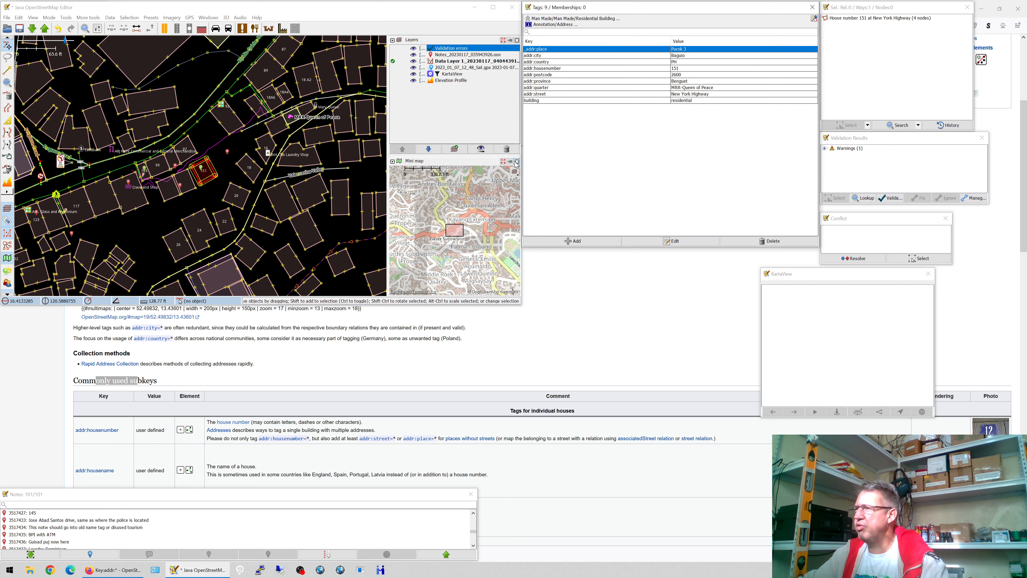
- Retry the upload, cancel at the misspelled-key warning, and delete the _addr:place tag
{"action": "left_click", "coordinate": [45, 28]}
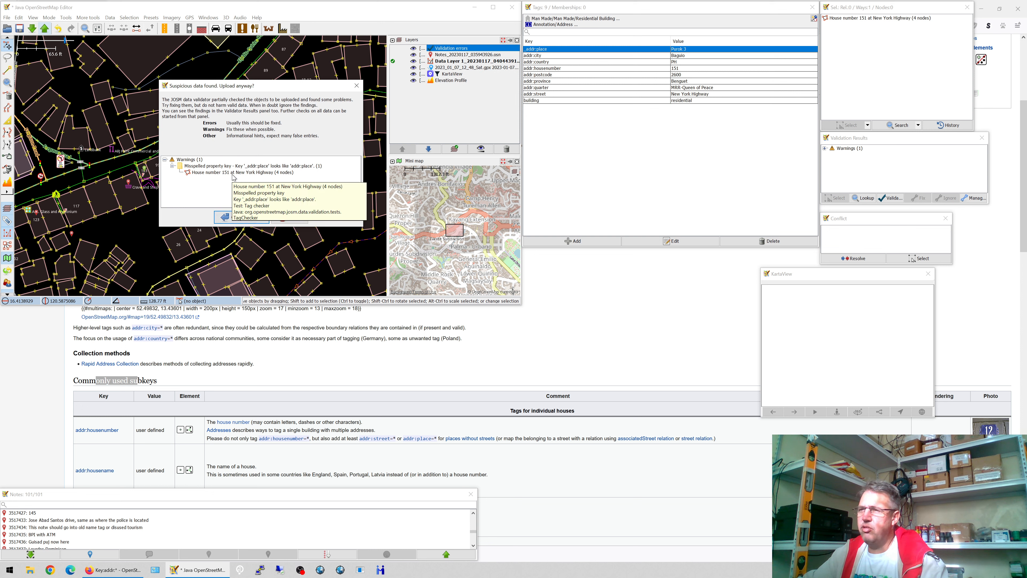
{"action": "left_click", "coordinate": [281, 218]}
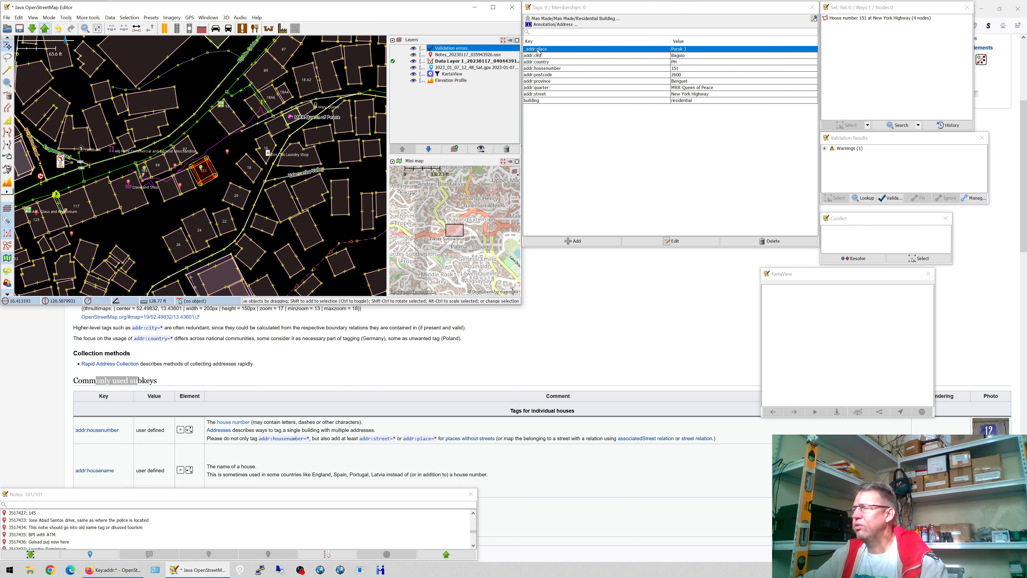
{"action": "left_click", "coordinate": [535, 56]}
{"action": "left_click", "coordinate": [552, 50]}
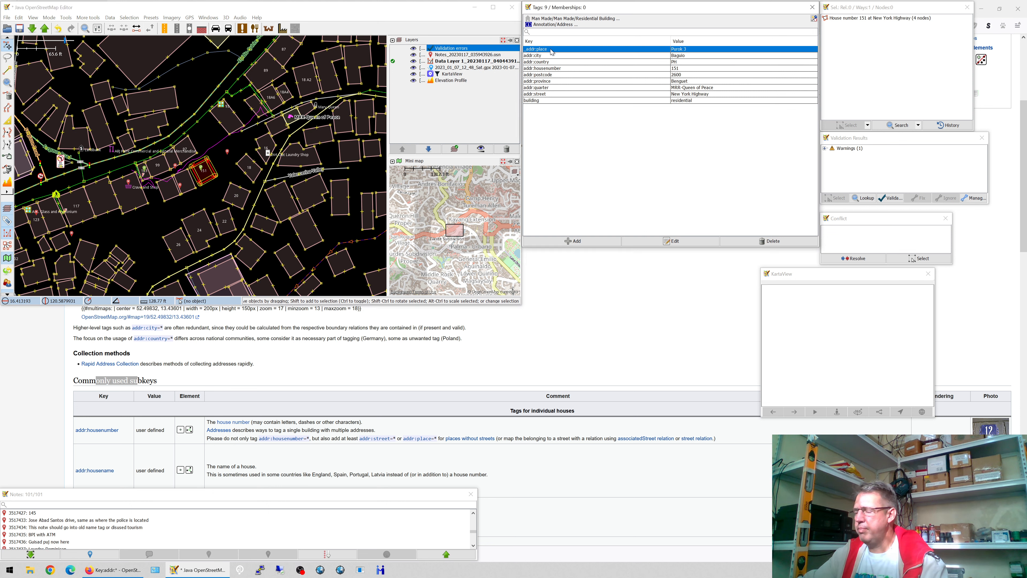
{"action": "left_click", "coordinate": [774, 245]}
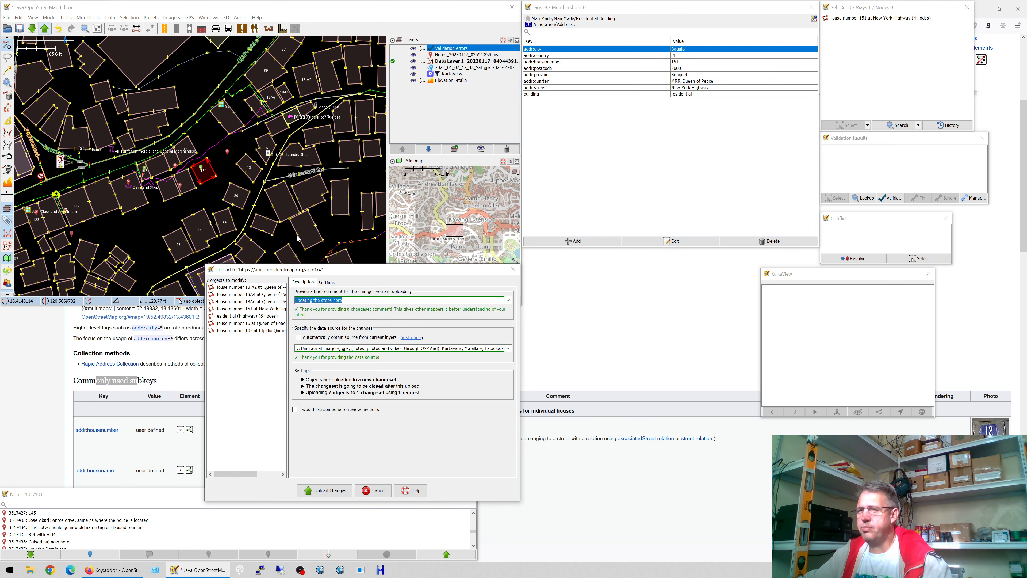
{"action": "left_click", "coordinate": [365, 490]}
{"action": "left_click", "coordinate": [683, 89]}
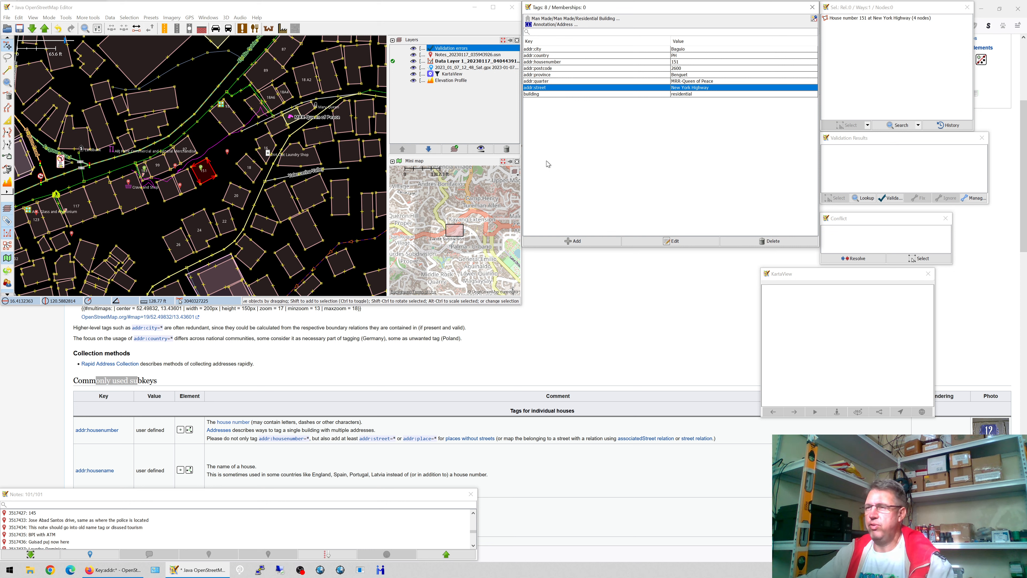
{"action": "left_click", "coordinate": [754, 244]}
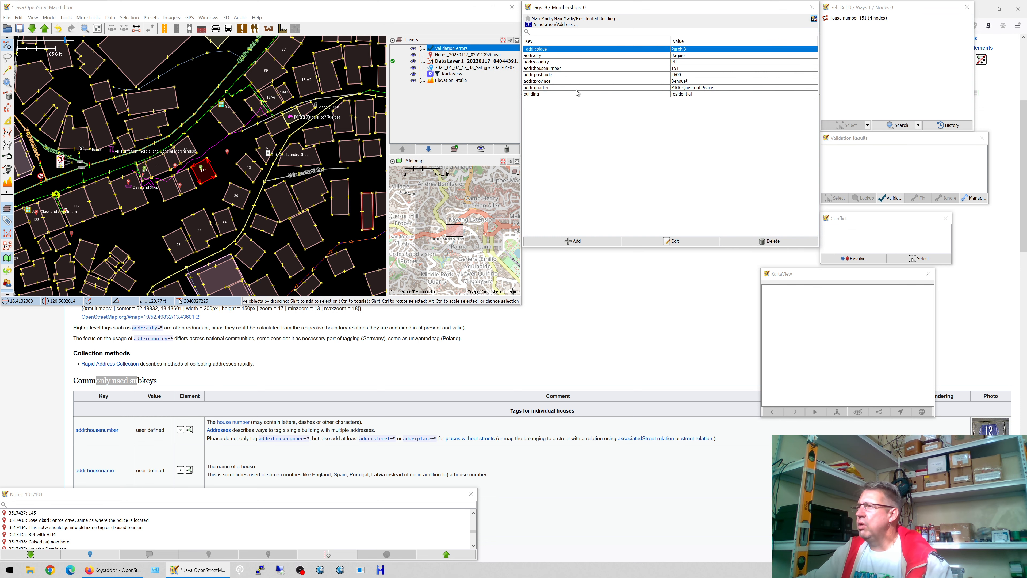
- Restore the _addr:place key to addr:place (Purok 3) and reopen the upload
{"action": "double_click", "coordinate": [531, 52]}
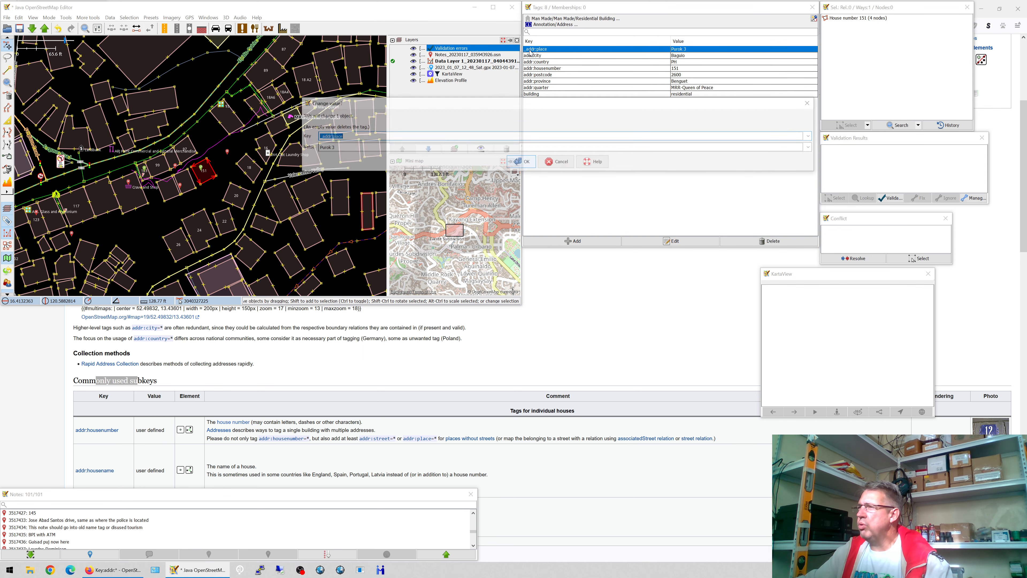
{"action": "left_click", "coordinate": [319, 138]}
{"action": "key", "text": "BackSpace"}
{"action": "key", "text": "Tab"}
{"action": "key", "text": "Return"}
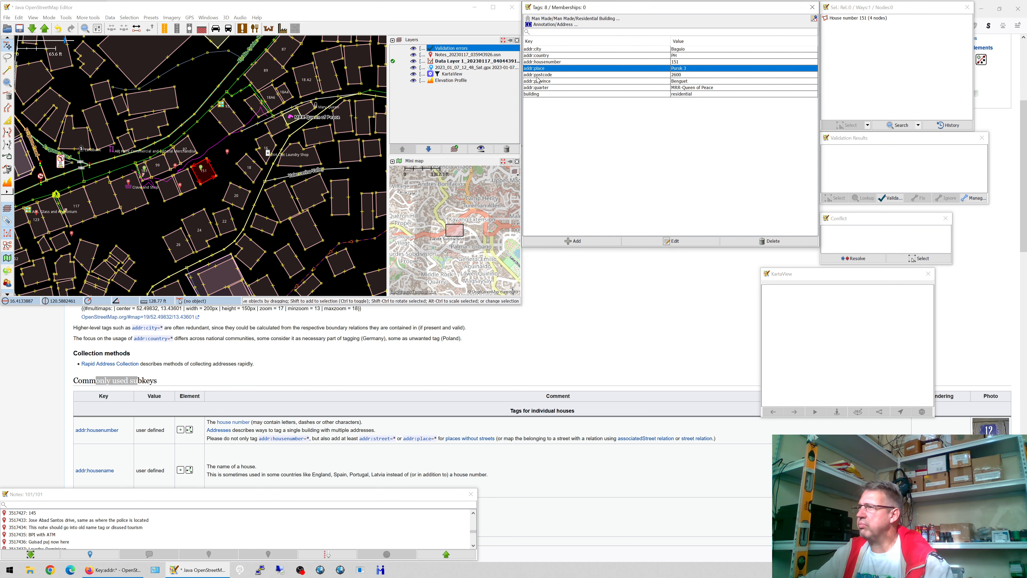
{"action": "left_click", "coordinate": [45, 28]}
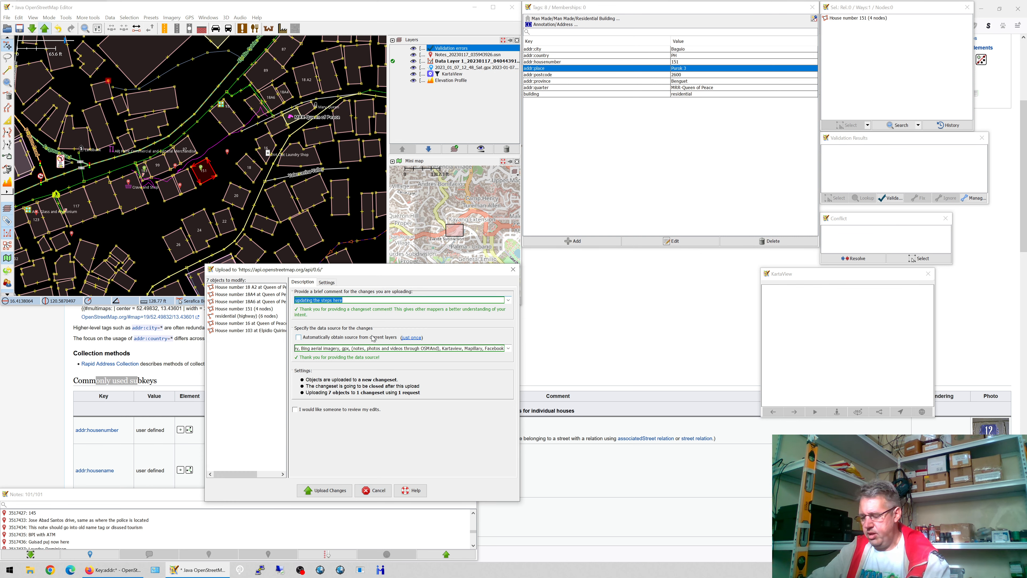
- Upload the edits with changeset comment 'Adding some addresses', then upload the modified notes
{"action": "type", "text": "Adding some a"}
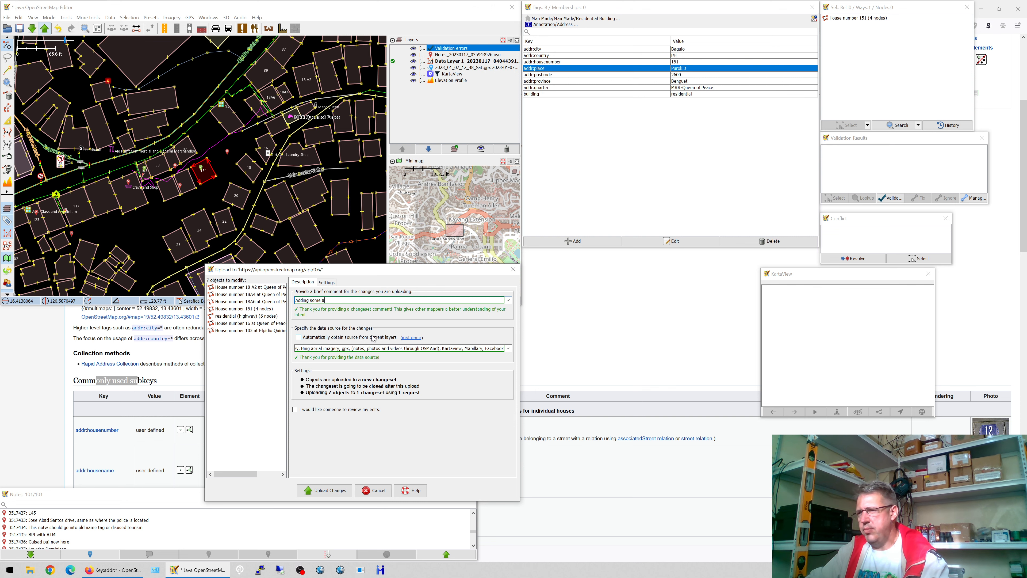
{"action": "type", "text": "ddresses"}
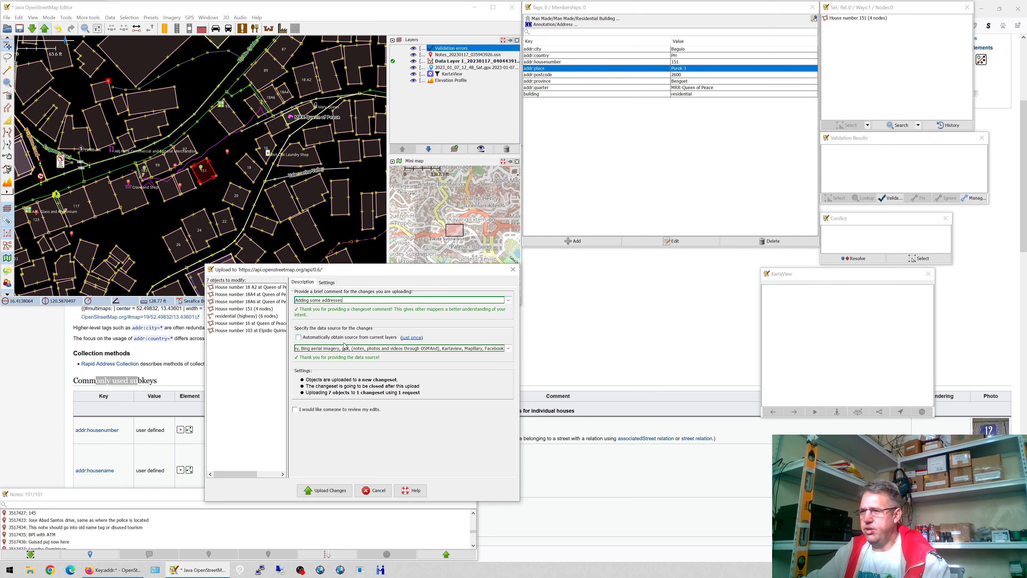
{"action": "left_click", "coordinate": [339, 490]}
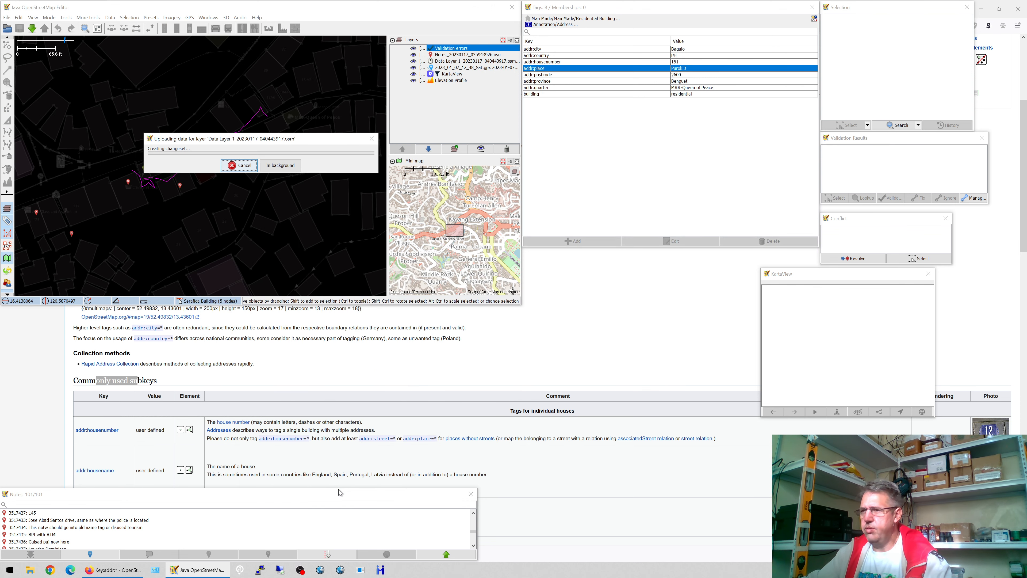
{"action": "left_click", "coordinate": [437, 552]}
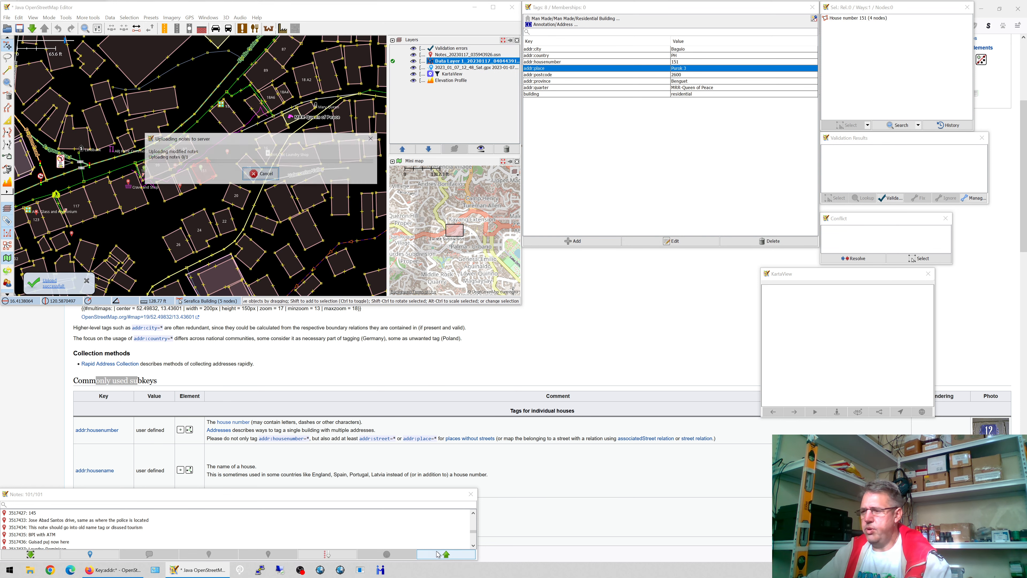